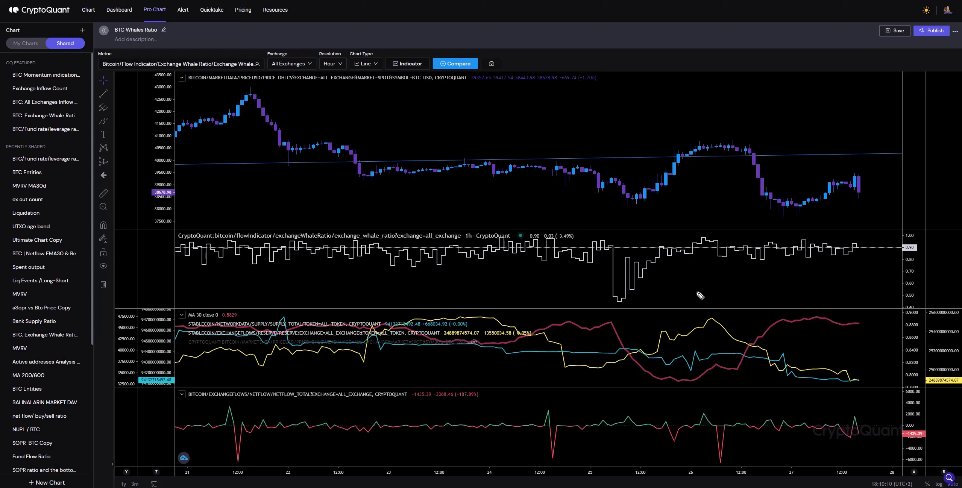
mouse_move(624, 301)
mouse_down()
mouse_move(673, 272)
mouse_move(855, 252)
mouse_up()
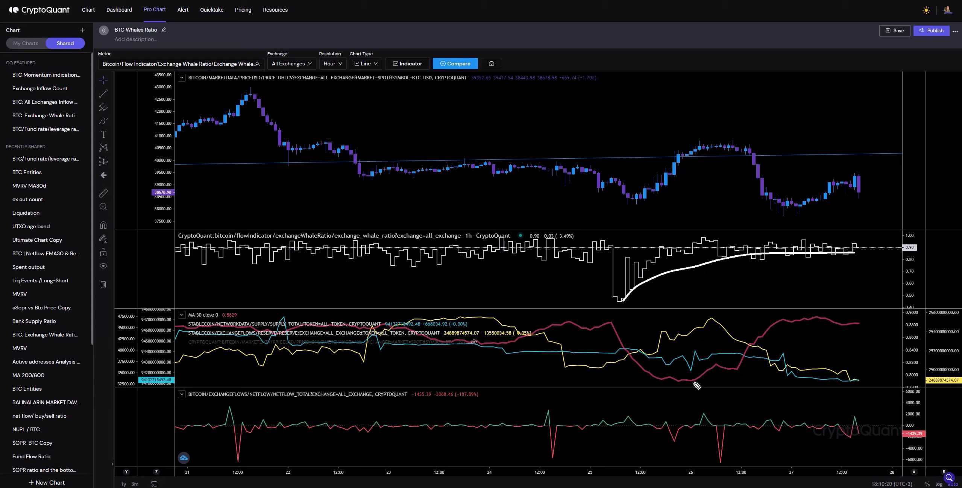
mouse_move(693, 381)
mouse_down()
mouse_move(802, 329)
mouse_move(864, 327)
mouse_up()
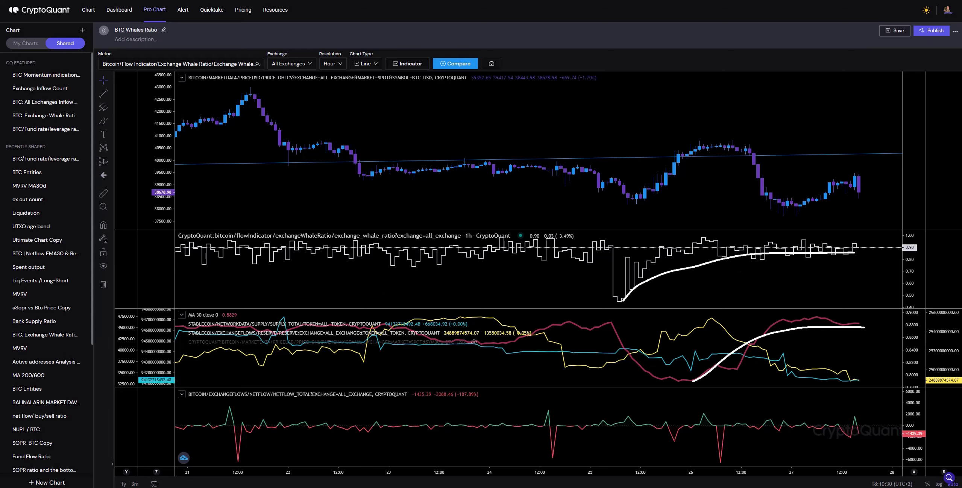
key(ctrl+z)
key(ctrl+z)
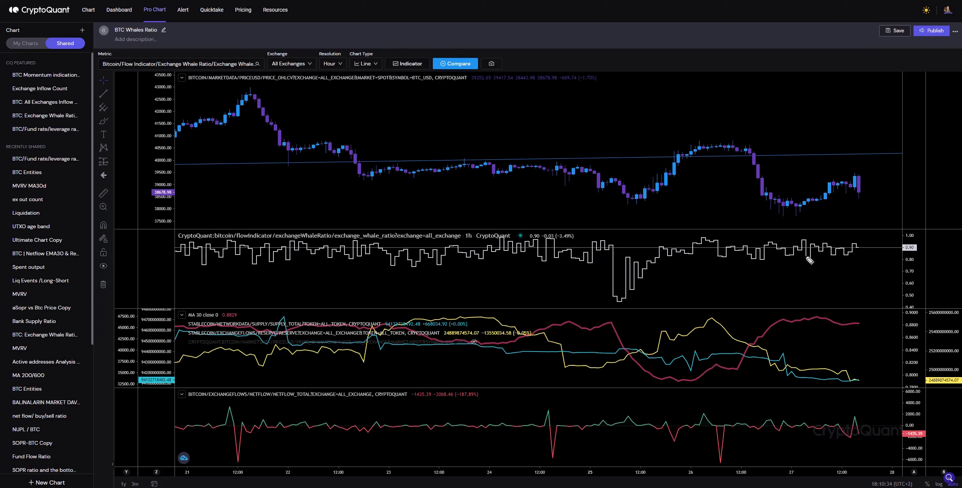
drag(799, 258, 914, 259)
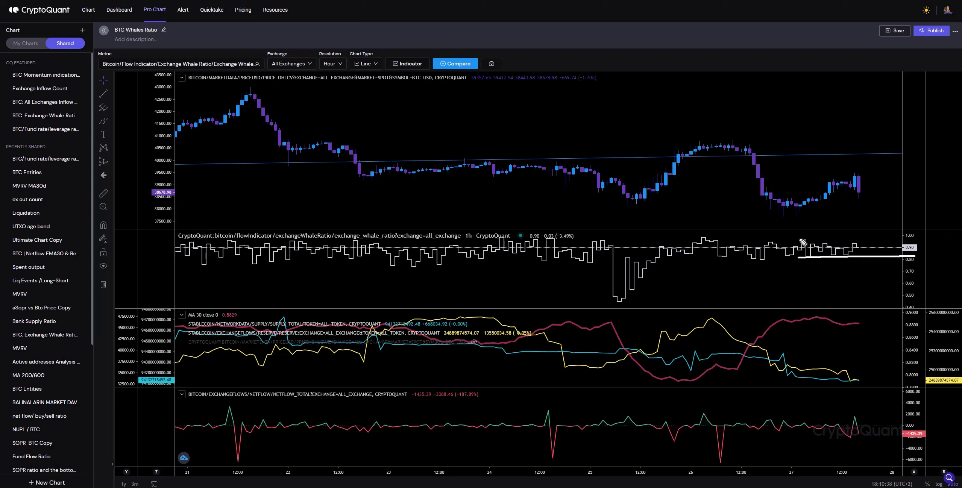
drag(790, 237, 912, 239)
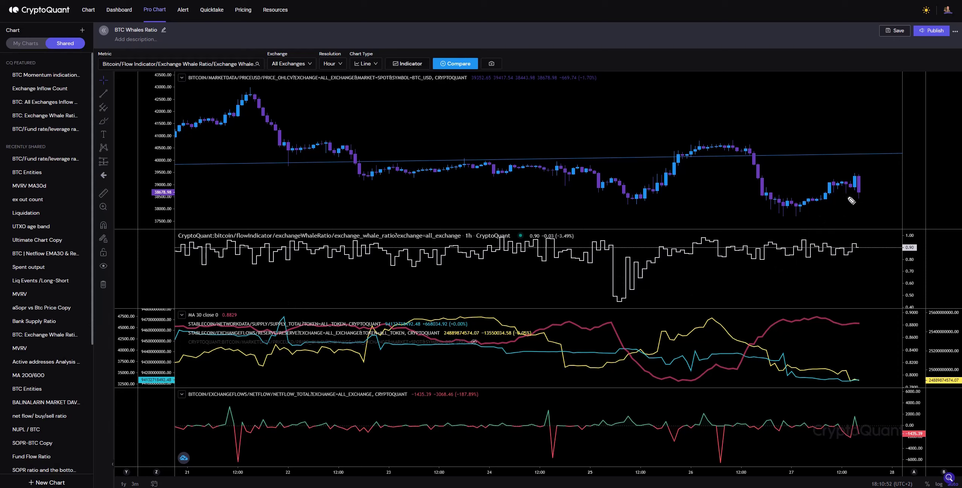
mouse_move(865, 175)
mouse_down()
mouse_move(853, 206)
mouse_move(865, 172)
mouse_up()
key(ctrl+z)
drag(902, 329, 921, 326)
mouse_move(567, 367)
mouse_down()
mouse_move(602, 367)
mouse_move(712, 319)
mouse_move(788, 362)
mouse_move(858, 382)
mouse_up()
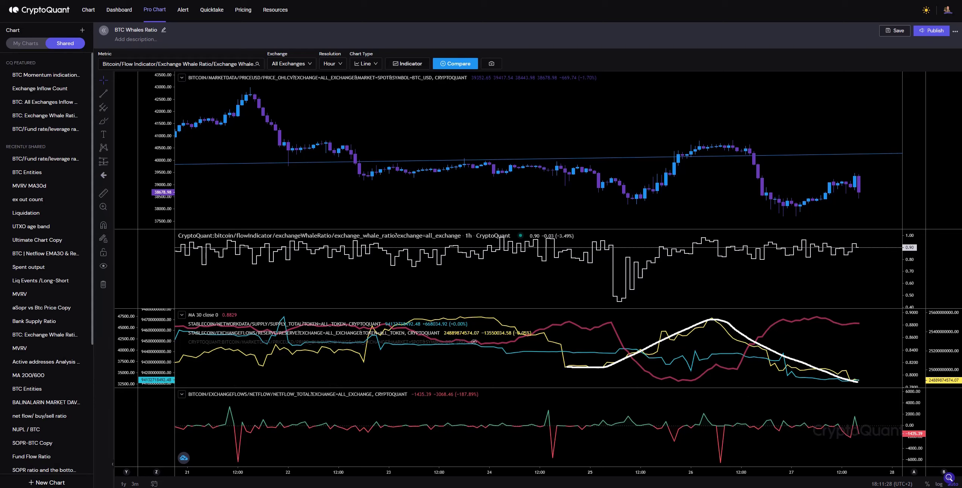
key(ctrl+z)
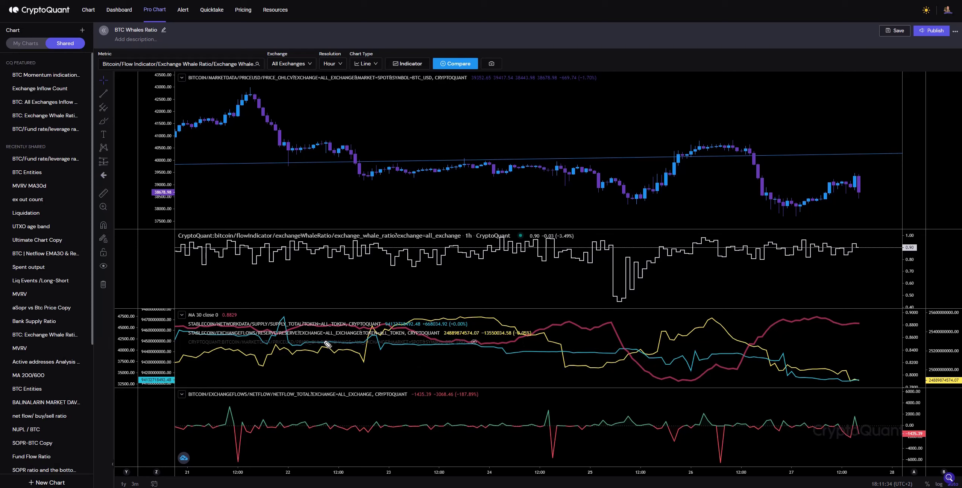
mouse_move(305, 342)
mouse_down()
mouse_move(684, 355)
mouse_move(778, 362)
mouse_move(794, 375)
mouse_move(857, 383)
mouse_up()
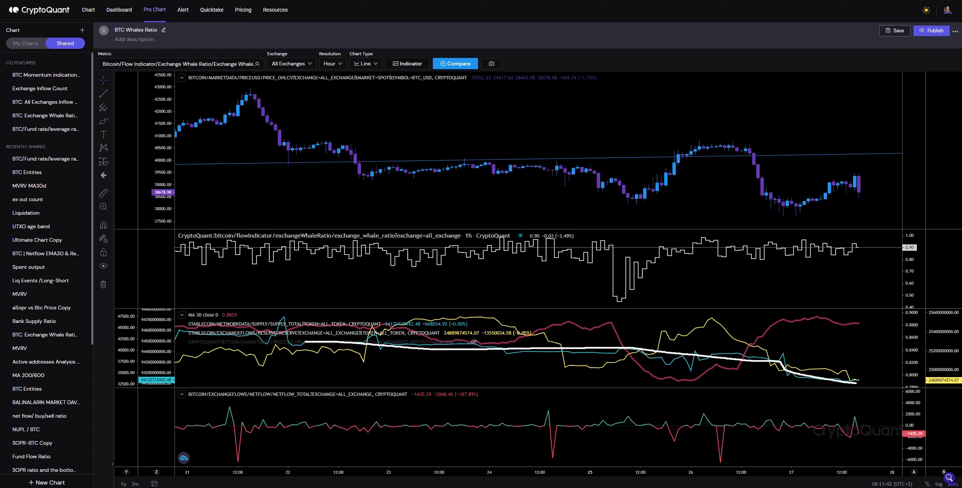
key(ctrl+z)
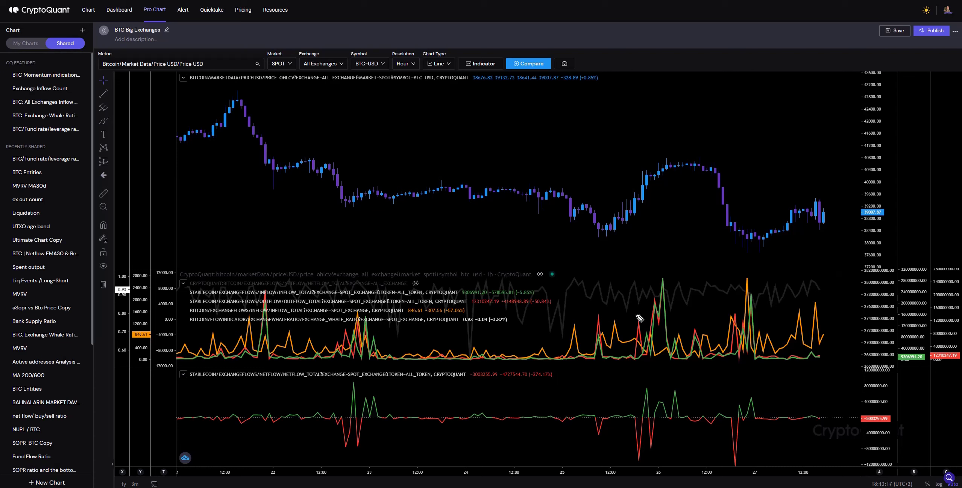
- Circle the inflow spikes and mark the hourly label with an arrow, then clear the ink
mouse_move(836, 321)
mouse_down()
mouse_move(764, 278)
mouse_move(731, 311)
mouse_move(725, 362)
mouse_move(777, 373)
mouse_move(835, 348)
mouse_move(839, 320)
mouse_up()
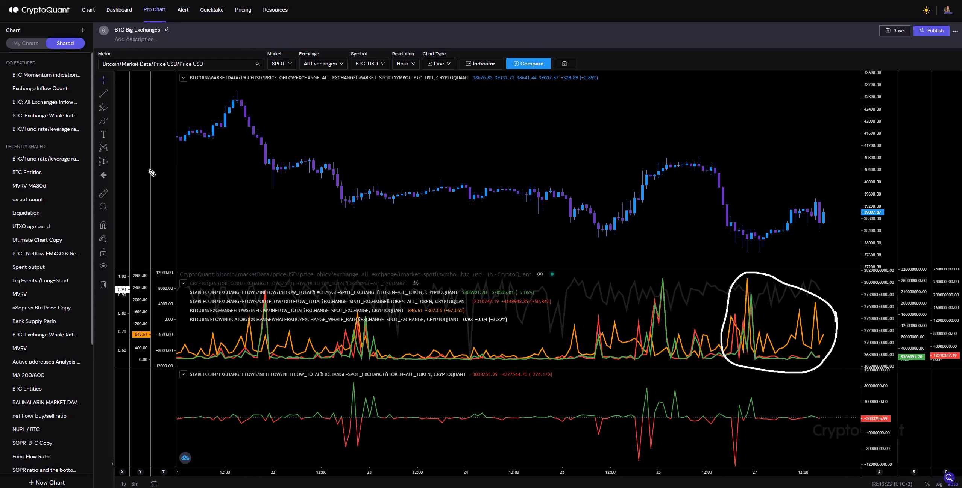
drag(388, 70, 421, 70)
drag(391, 97, 409, 84)
key(Escape)
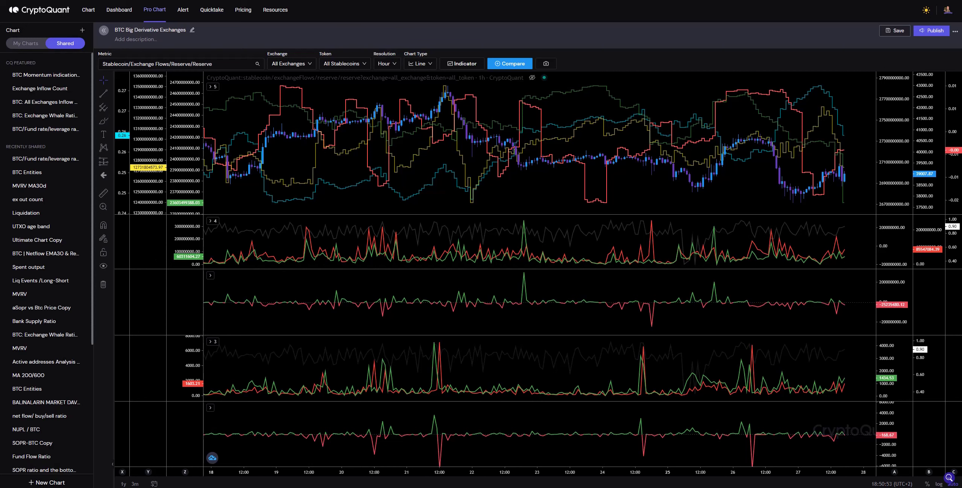
- Sketch a dip-and-rebound path, circle the third pane's latest moves, clear them, then toggle the legends
scroll(329, 365, up, 5)
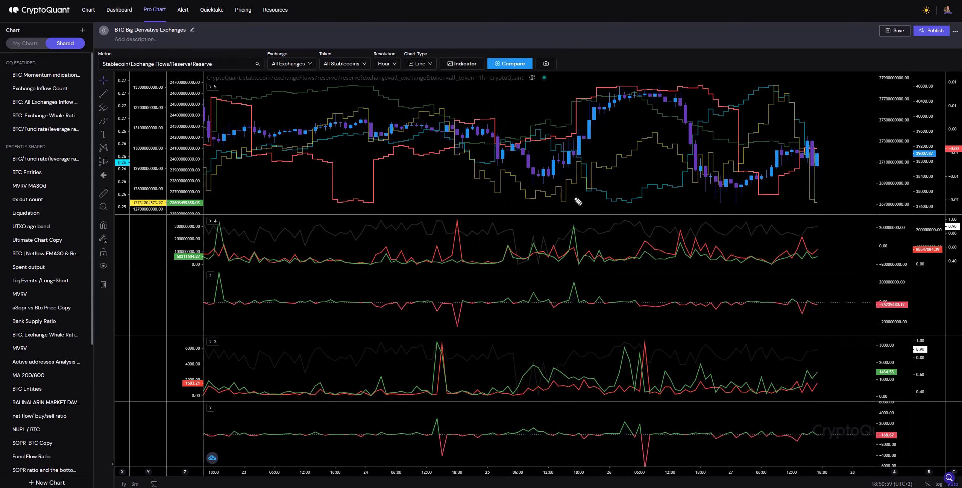
mouse_move(702, 90)
mouse_down()
mouse_move(750, 147)
mouse_move(763, 183)
mouse_move(789, 185)
mouse_move(816, 148)
mouse_up()
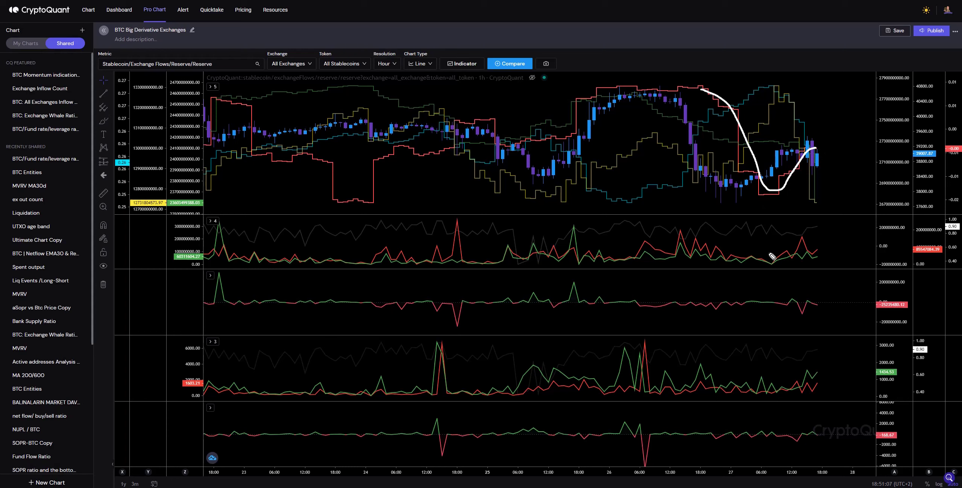
mouse_move(820, 296)
mouse_down()
mouse_move(768, 292)
mouse_move(829, 318)
mouse_move(824, 297)
mouse_up()
mouse_move(821, 425)
mouse_down()
mouse_move(772, 435)
mouse_move(833, 448)
mouse_move(772, 433)
mouse_up()
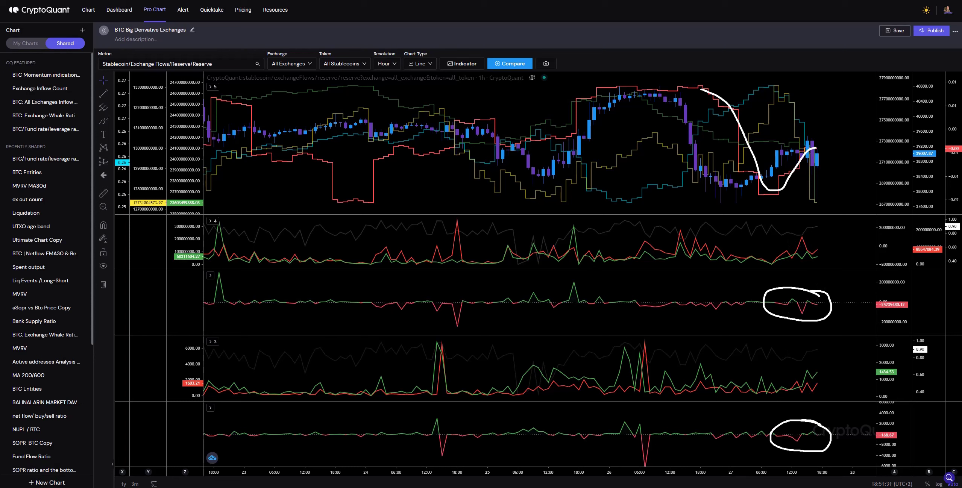
key(Escape)
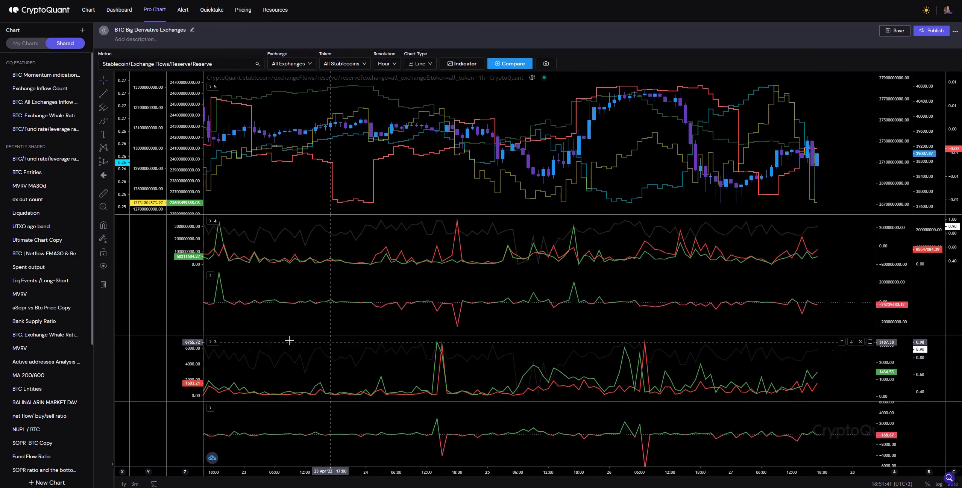
click(211, 86)
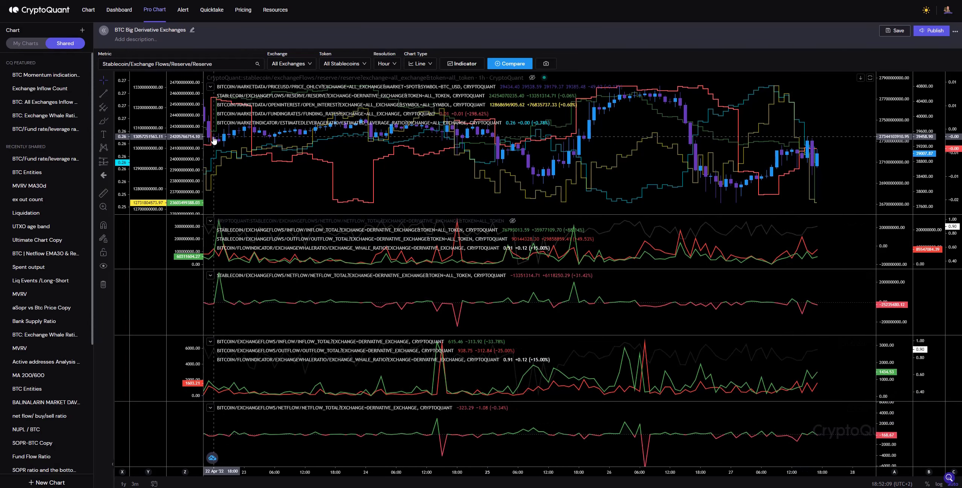
- Collapse the pane legends, sketch a freehand price projection on the top chart, then erase both sketches
click(210, 87)
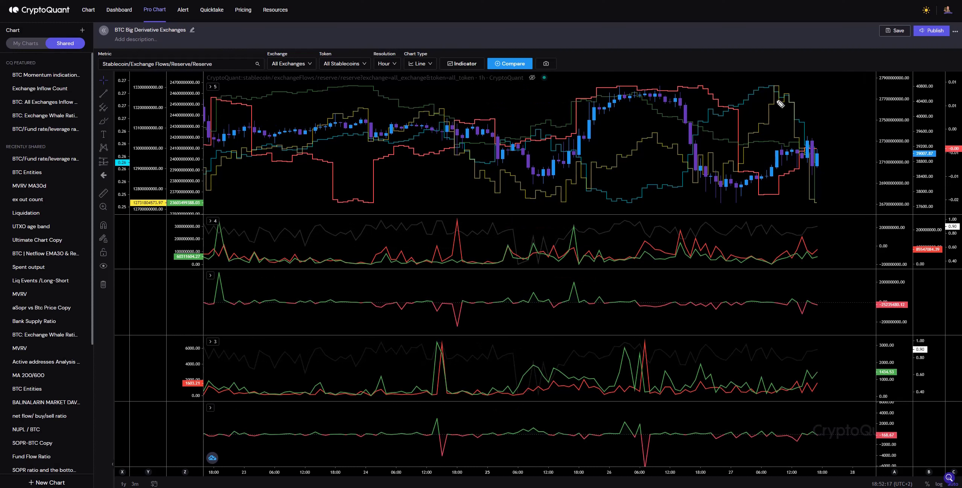
drag(774, 86, 812, 203)
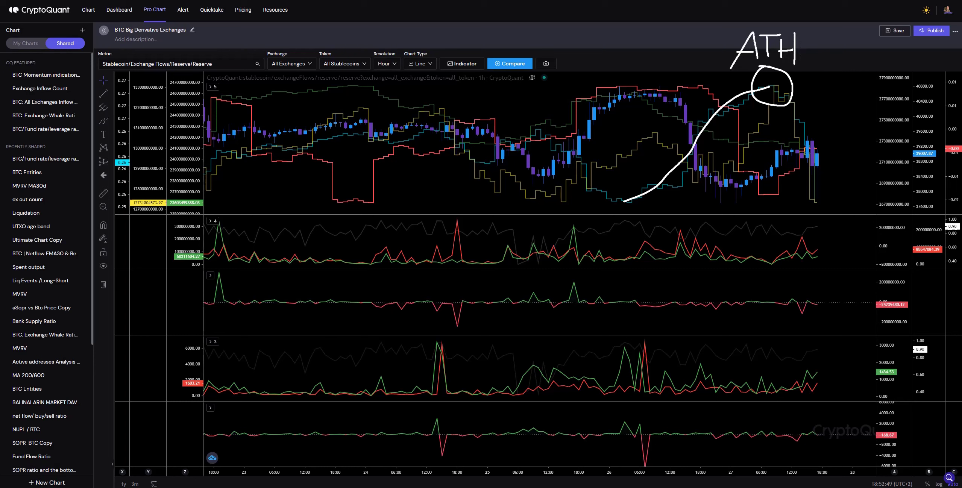
key(Escape)
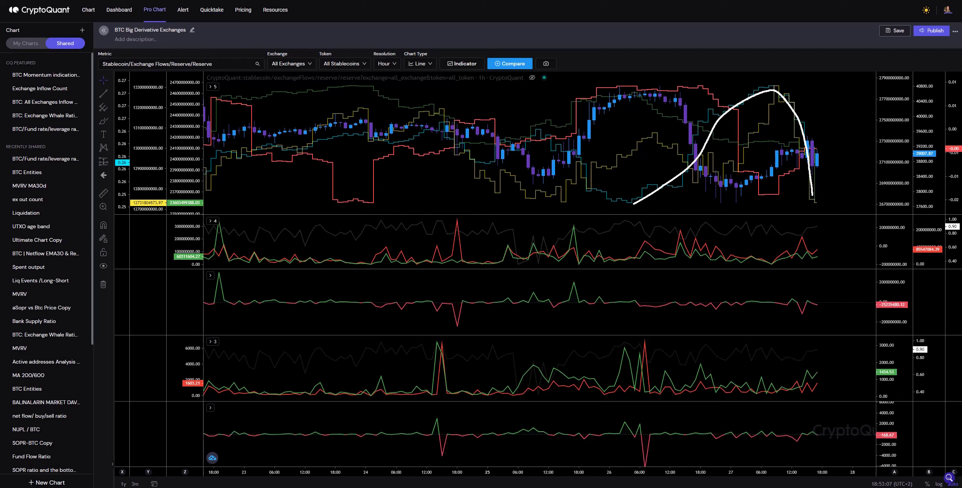
key(Escape)
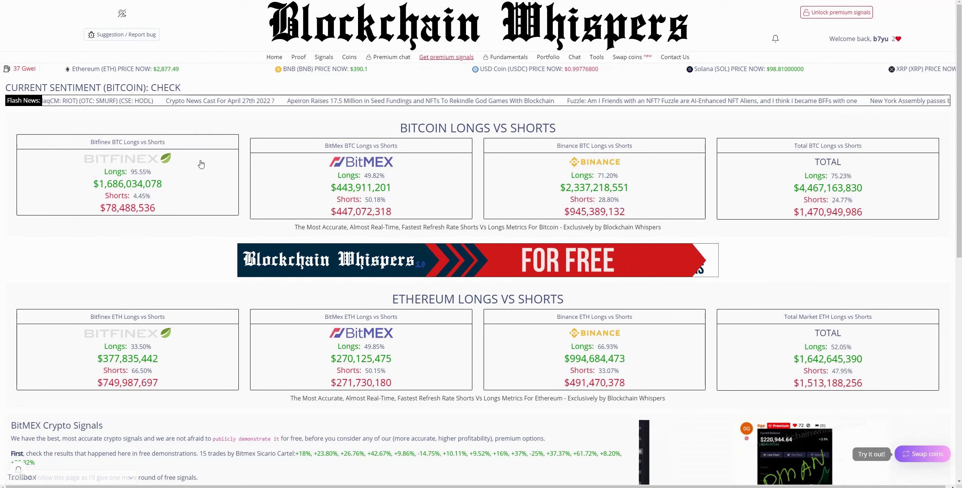
drag(124, 160, 77, 215)
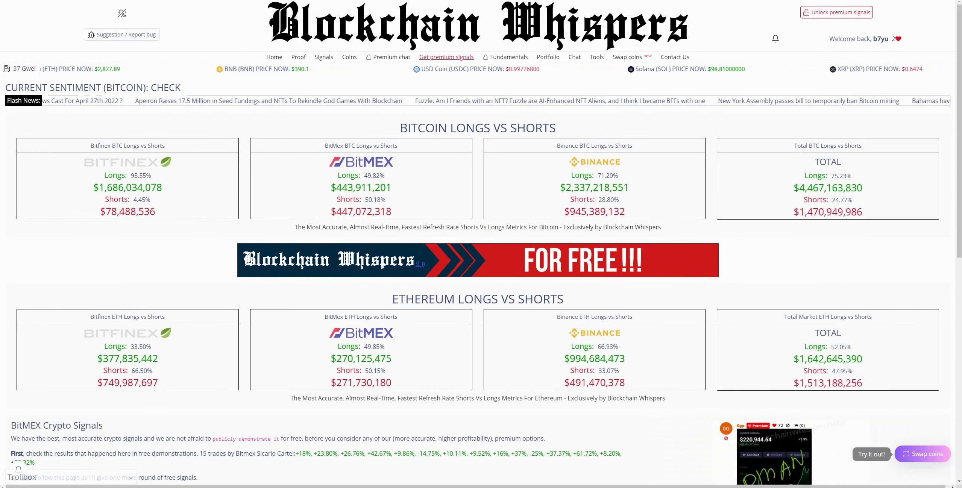
drag(73, 143, 180, 226)
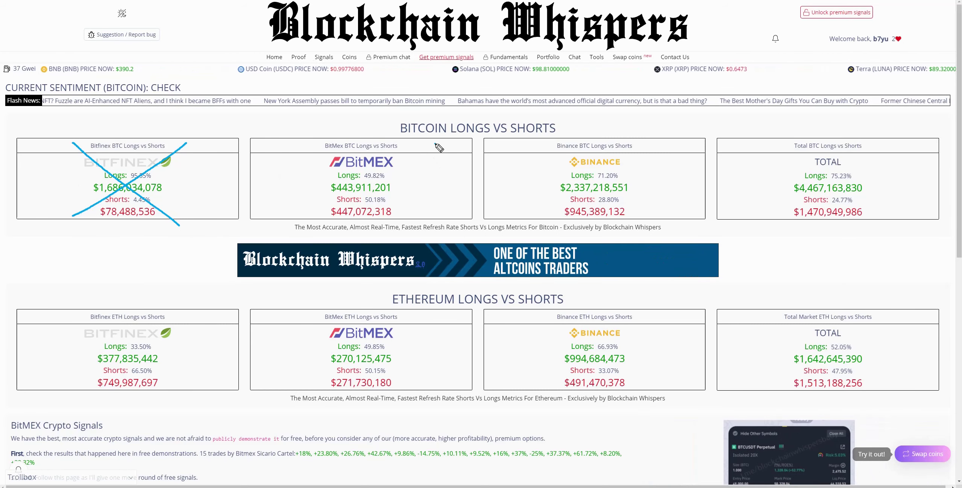
drag(436, 144, 341, 216)
click(309, 142)
drag(308, 143, 426, 216)
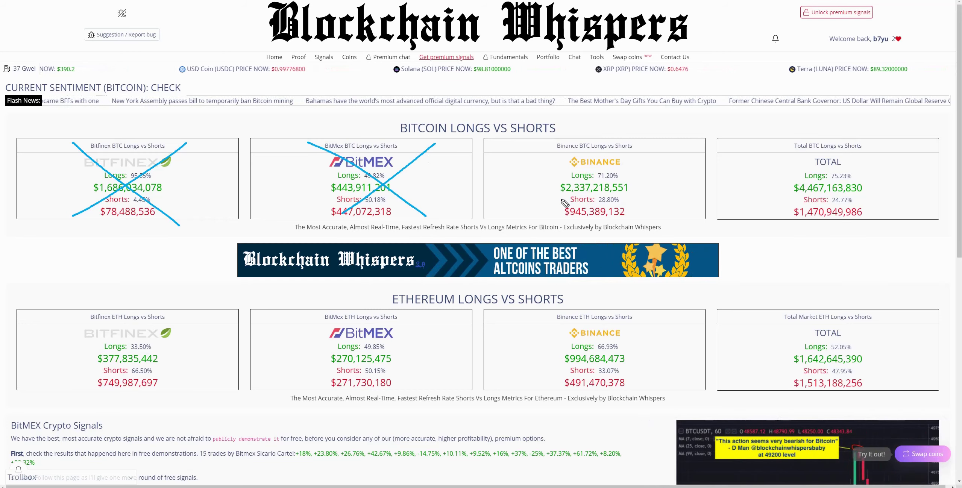
mouse_move(649, 125)
mouse_down()
mouse_move(499, 223)
mouse_move(665, 140)
mouse_up()
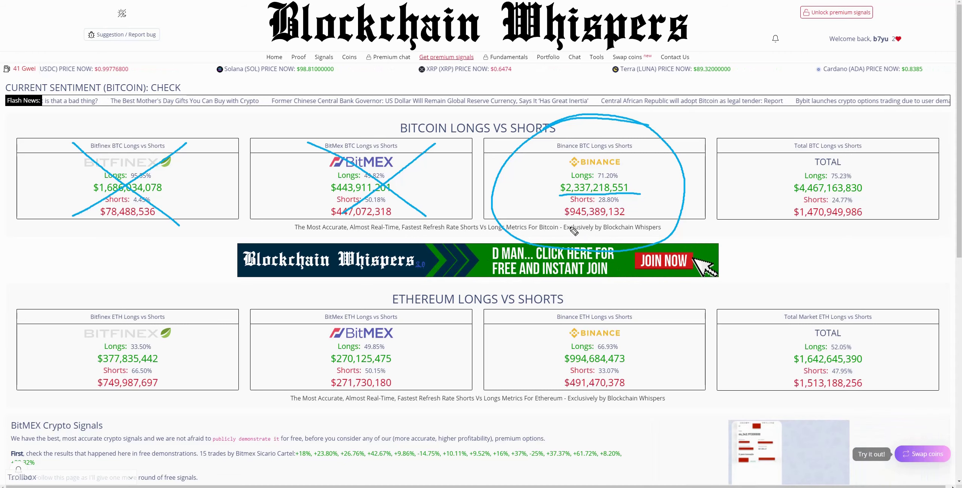
drag(559, 222, 647, 222)
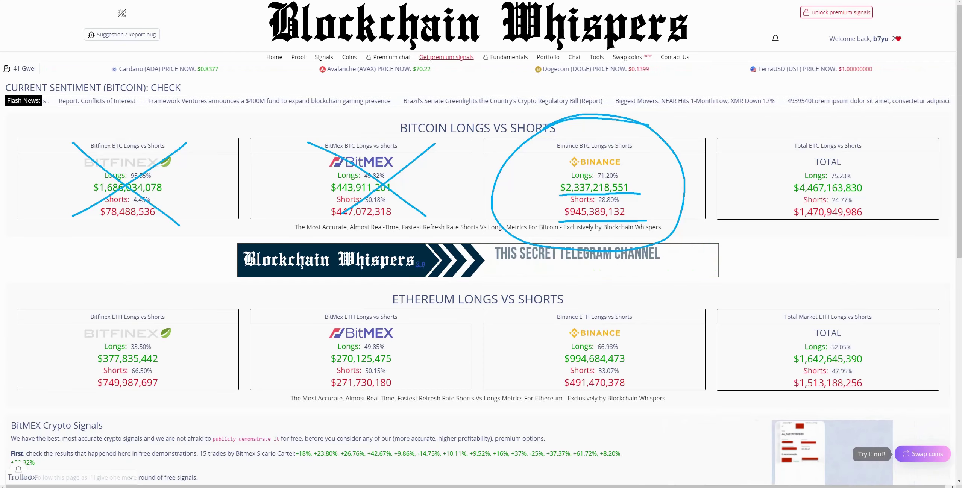
key(Escape)
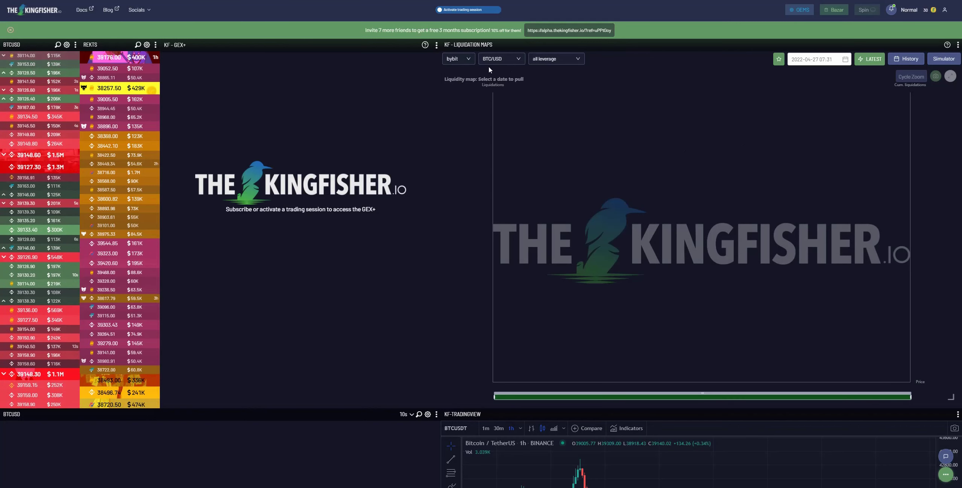
- Switch the liquidation map's exchange to FTX and load the latest date's map
click(458, 59)
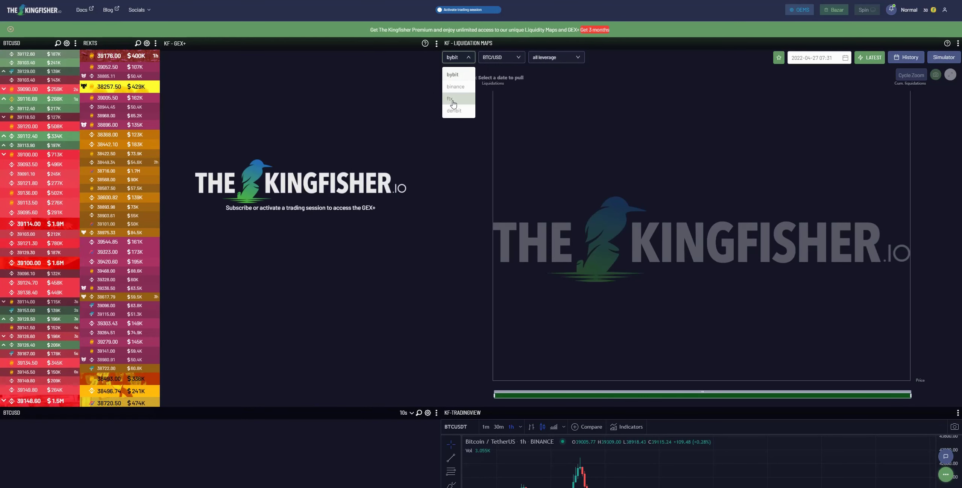
click(450, 96)
click(847, 60)
click(870, 58)
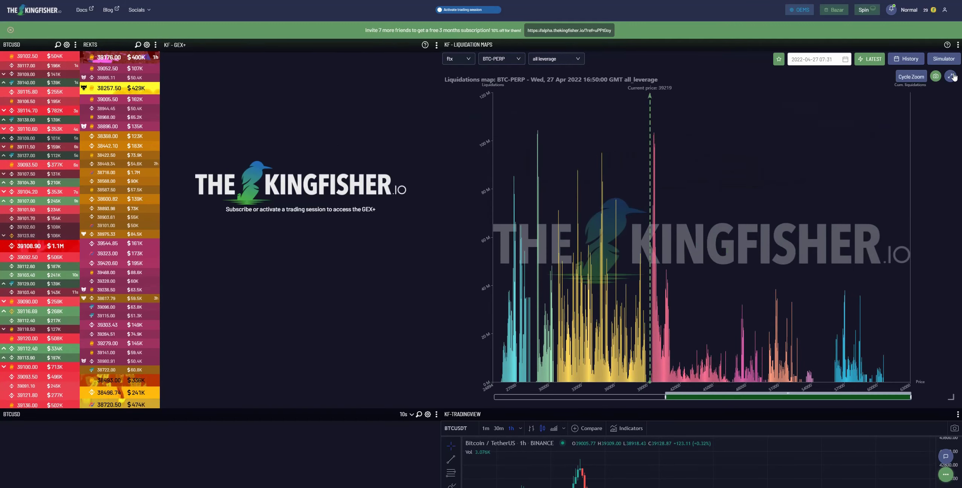
- Enlarge the liquidation map into its own window, circle the clusters below current price, then clear it
click(937, 74)
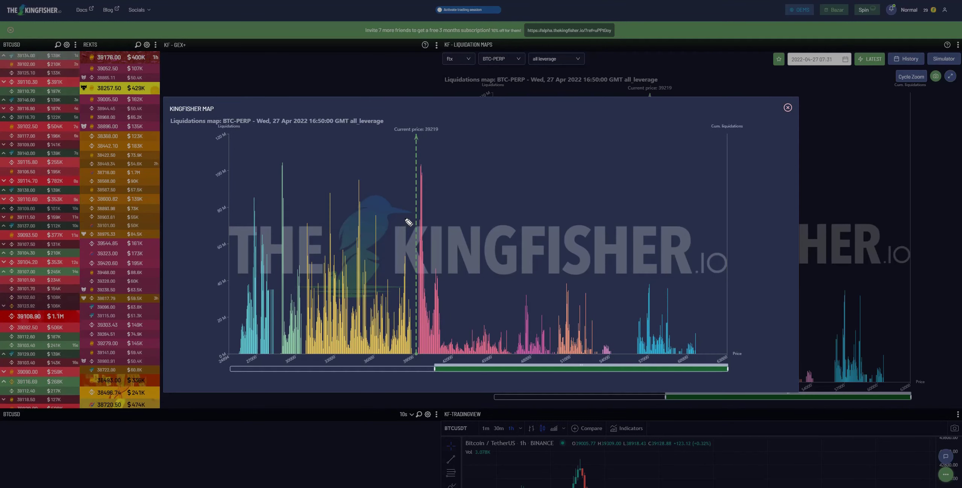
drag(409, 248, 287, 147)
drag(224, 282, 293, 376)
drag(416, 351, 394, 238)
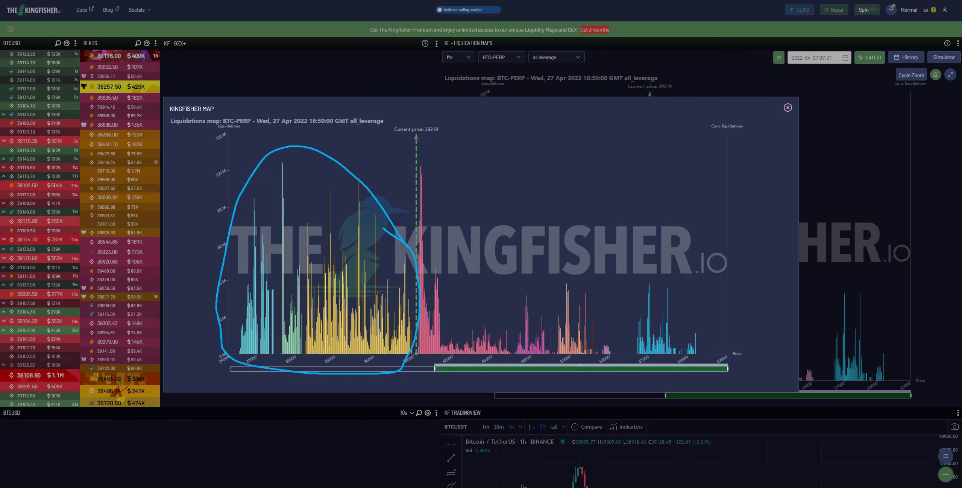
key(Escape)
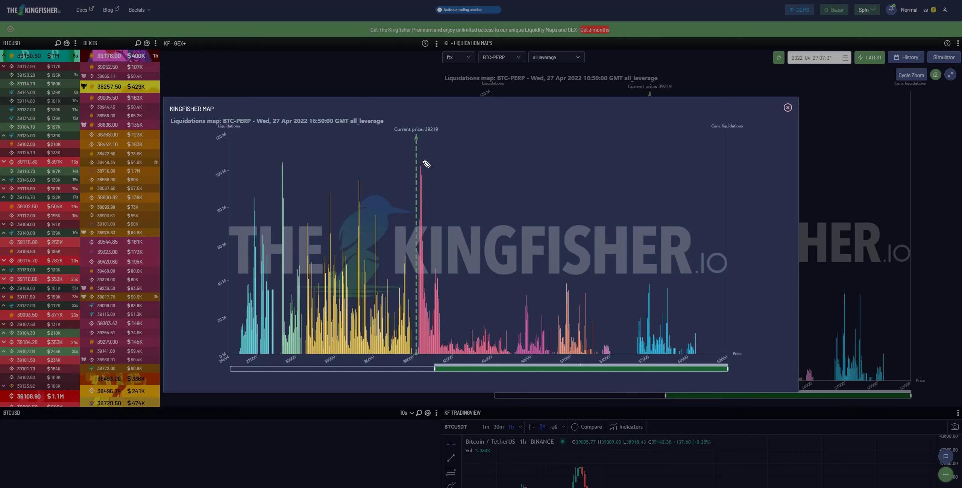
- Circle the tall pink bars at the current price 39219, then erase the loop
drag(415, 205, 415, 323)
drag(448, 369, 457, 282)
drag(435, 176, 426, 161)
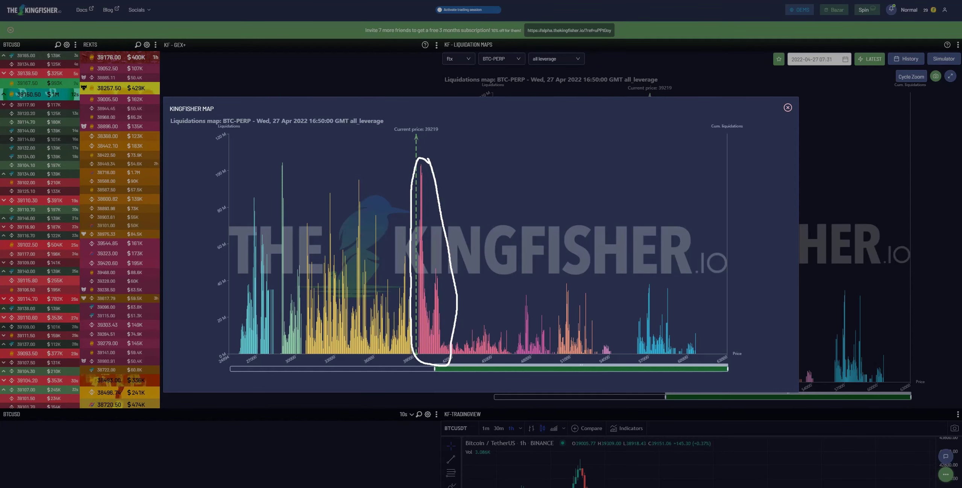
key(Escape)
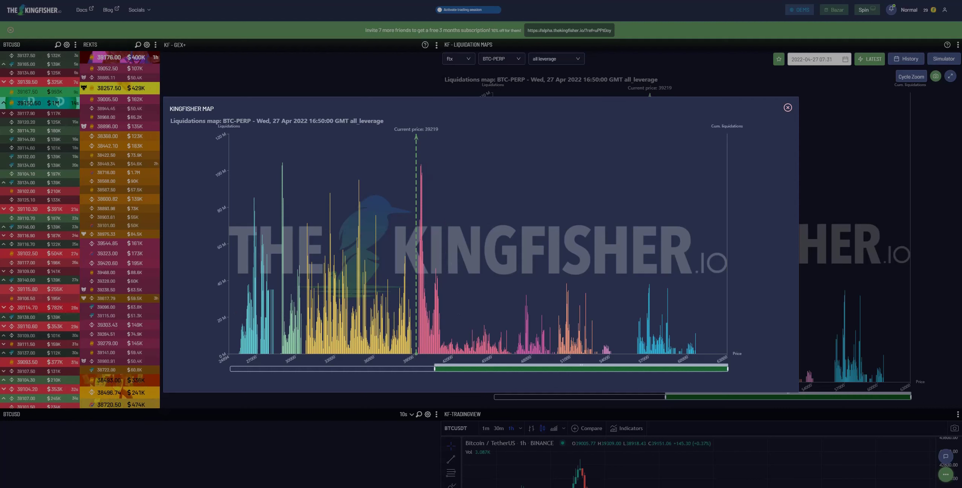
- Narrow the map's price range to about 32,684–44,439 with the slider handles
mouse_move(419, 318)
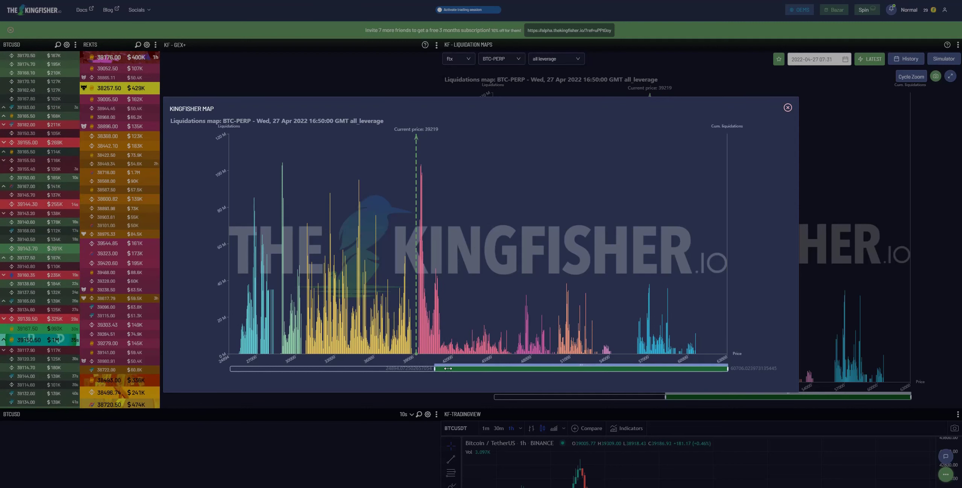
drag(453, 368, 459, 369)
drag(709, 368, 603, 368)
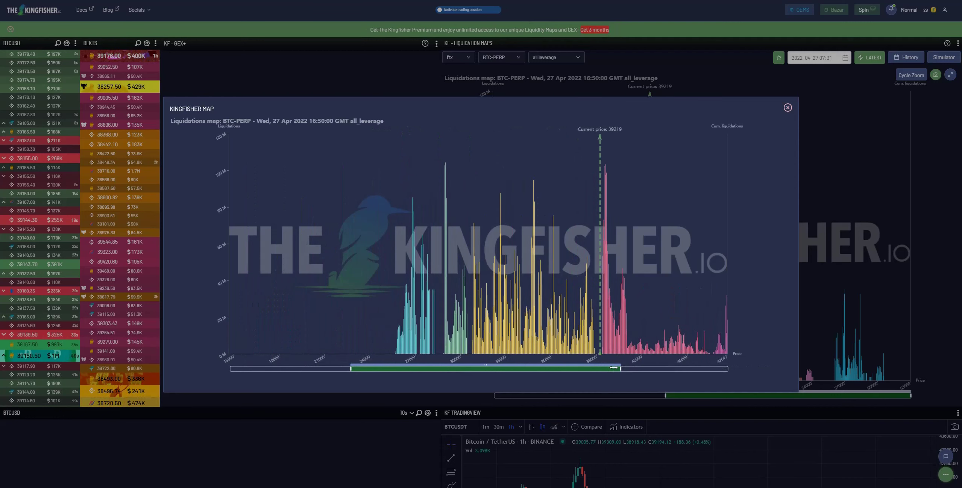
drag(350, 370, 510, 367)
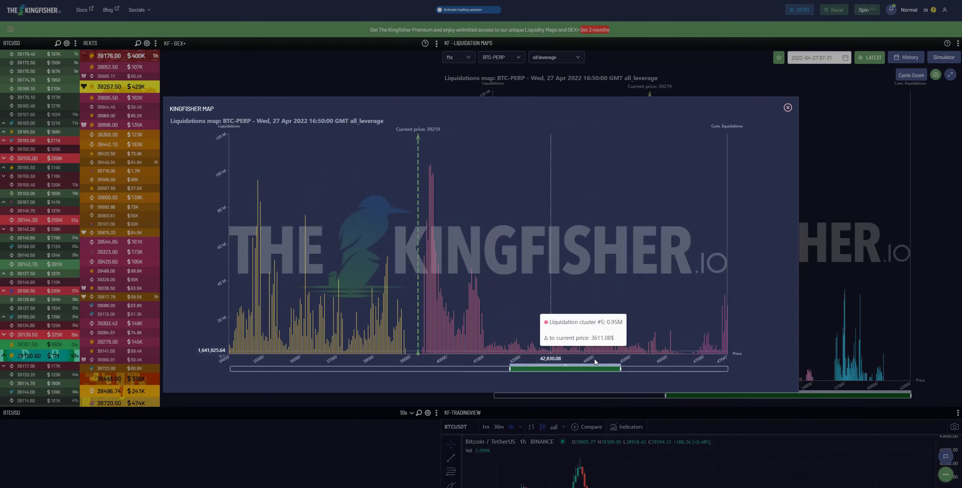
drag(622, 369, 595, 367)
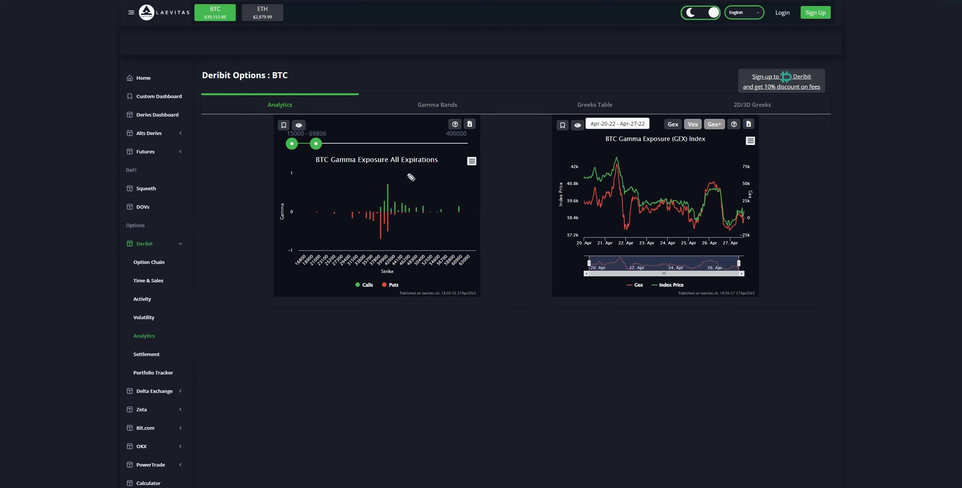
- Circle the tallest green call and red put gamma bars, clear them, then circle the green bar again
mouse_move(392, 184)
mouse_down()
mouse_move(385, 191)
mouse_move(393, 183)
mouse_up()
drag(383, 243, 380, 241)
key(e)
drag(387, 182, 388, 182)
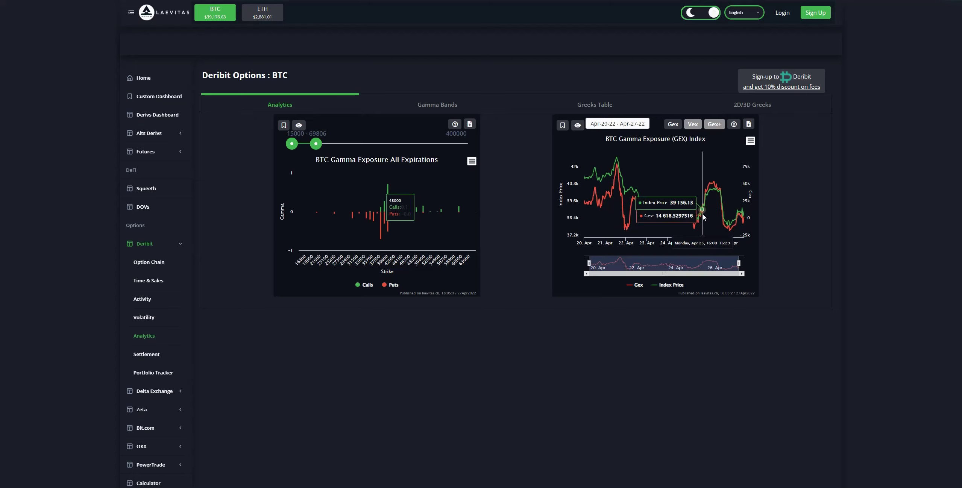
- Set the GEX chart to the 6M range (Oct-27-21 to Apr-27-22), view it full screen, then exit
click(608, 128)
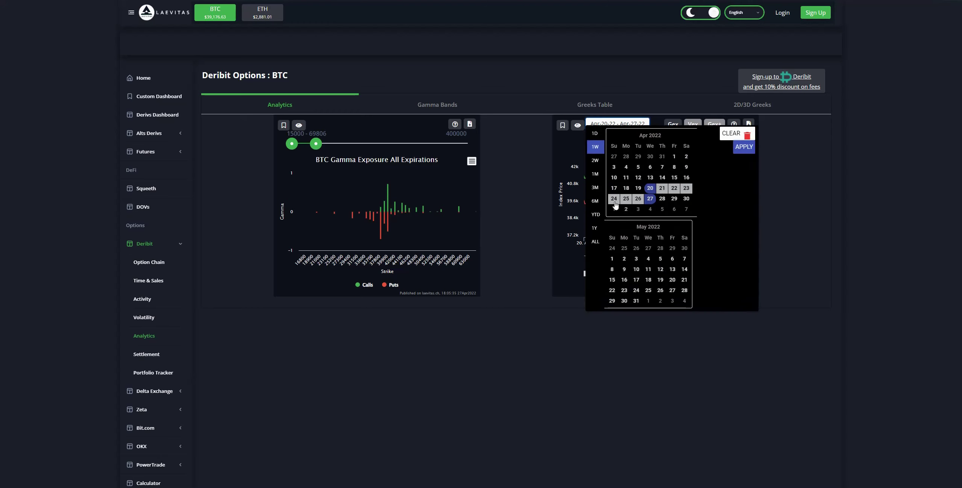
click(601, 201)
click(750, 141)
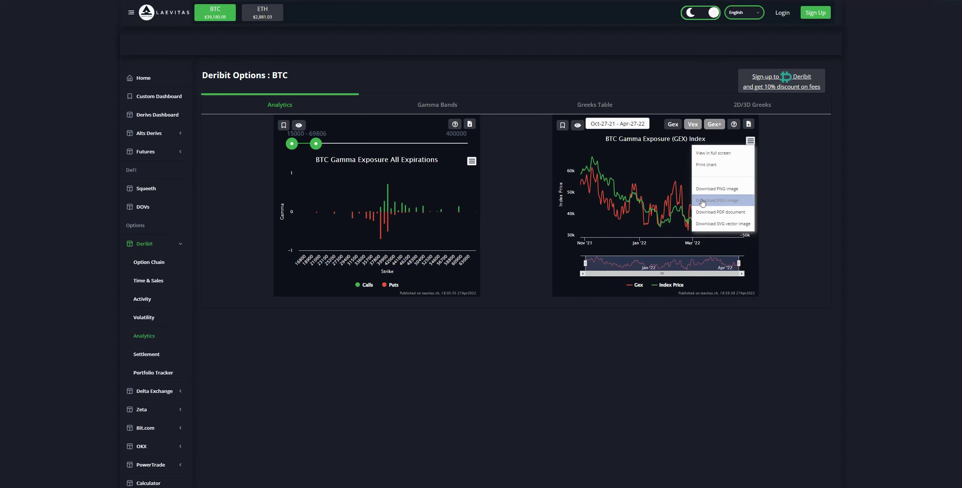
click(714, 153)
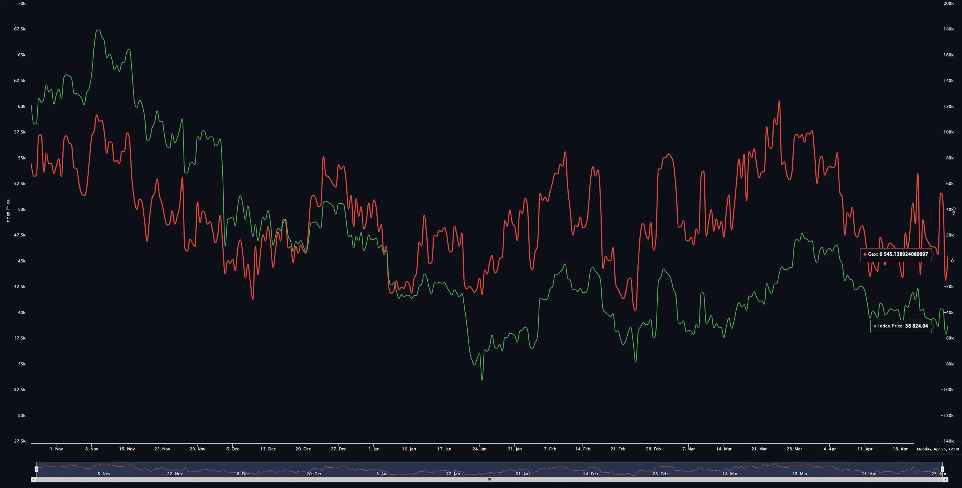
click(922, 6)
key(Escape)
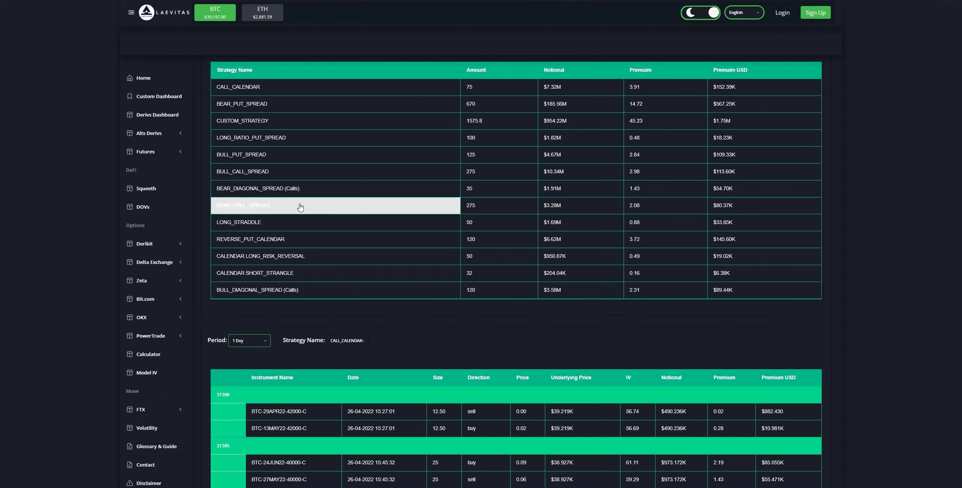
- Show Top Strategies by $ notional on the Statistics tab, then return to Strategies
scroll(313, 192, up, 10)
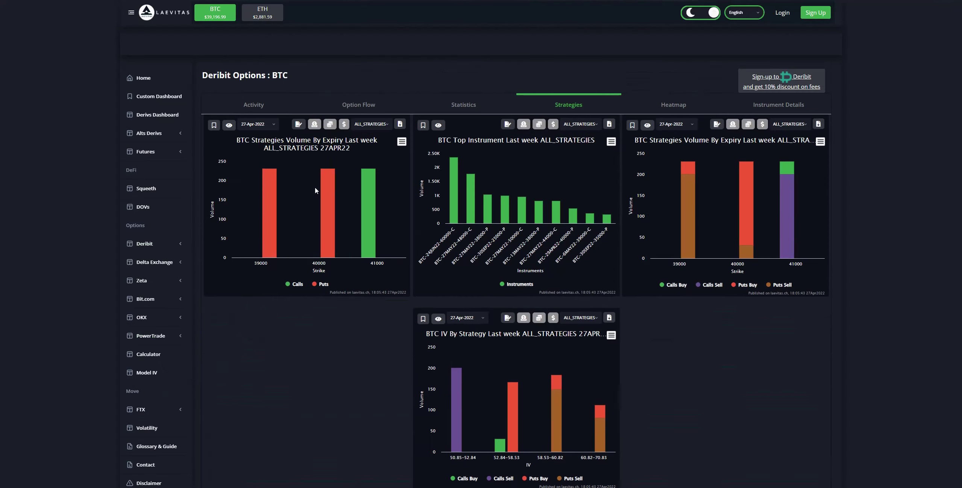
click(449, 105)
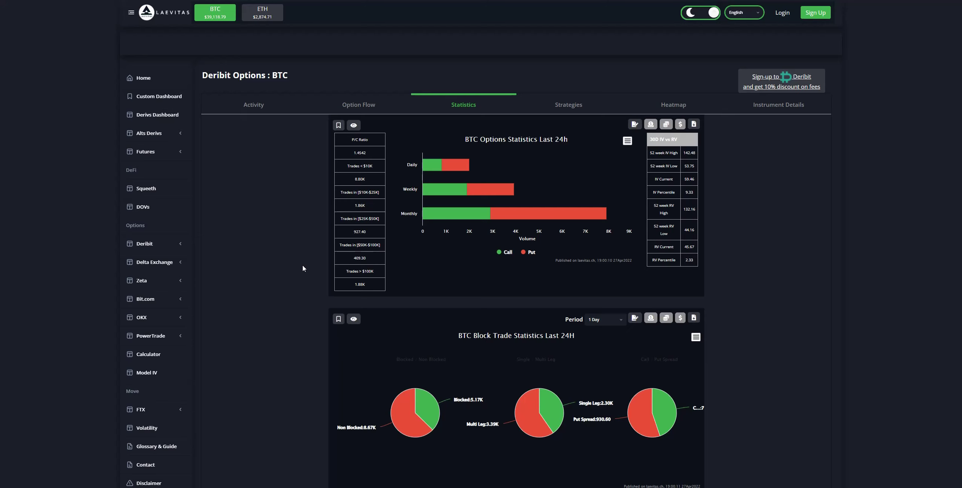
scroll(303, 268, down, 10)
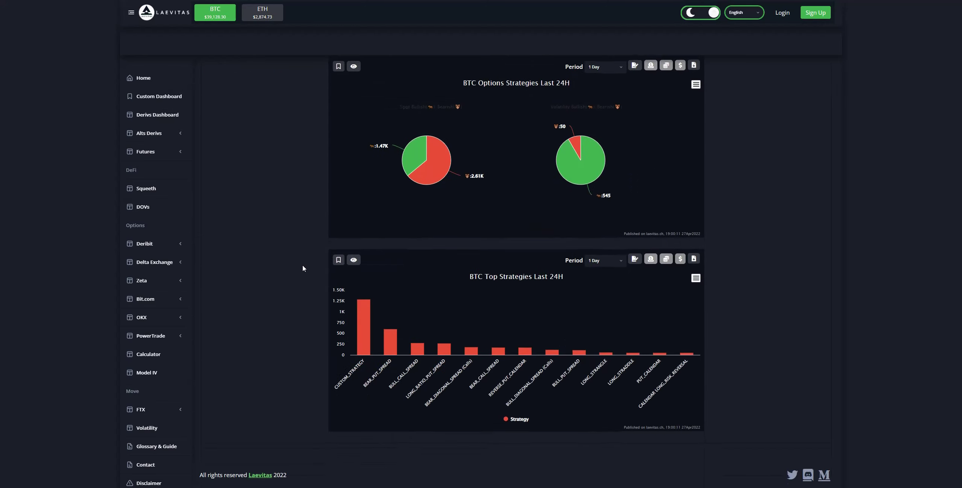
click(680, 259)
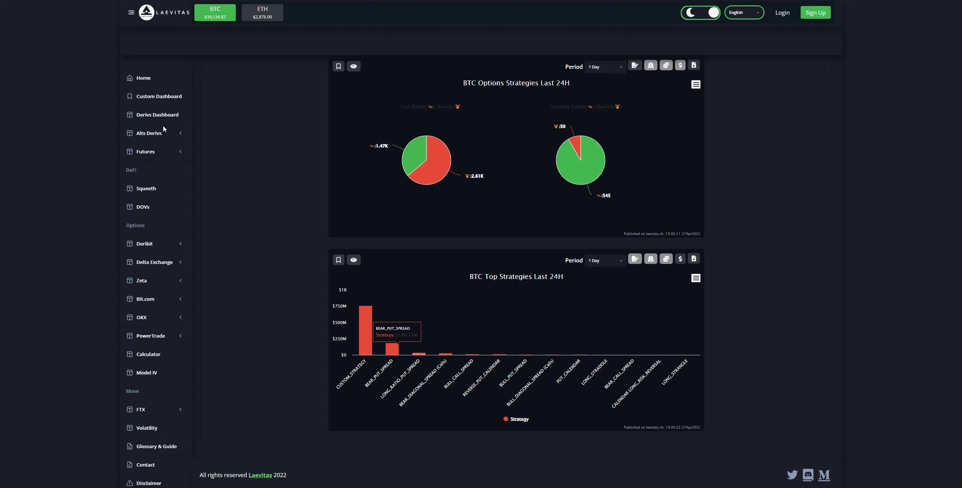
scroll(518, 65, up, 10)
click(522, 110)
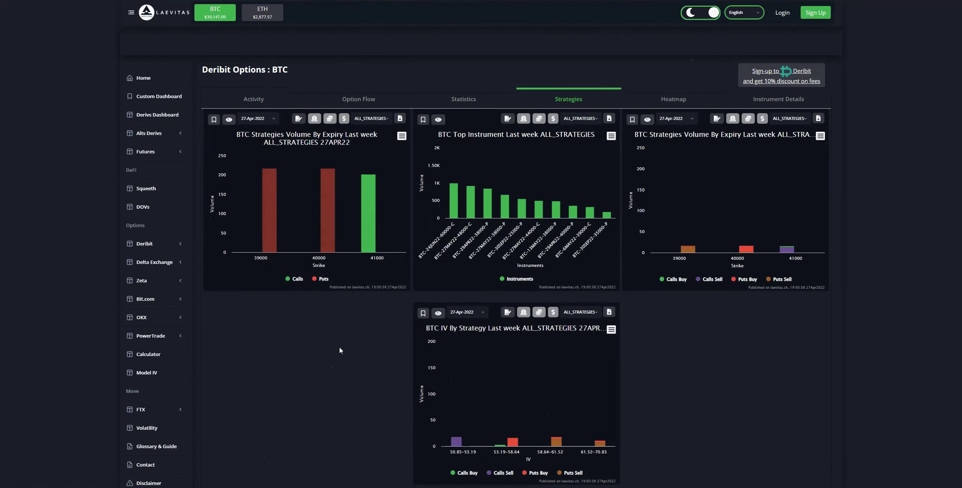
- Set both the strategies table and the trades list period to 1 Day
scroll(339, 347, down, 12)
scroll(247, 167, up, 3)
click(249, 184)
click(244, 238)
scroll(309, 186, down, 5)
click(257, 265)
click(244, 318)
scroll(388, 269, up, 5)
click(462, 266)
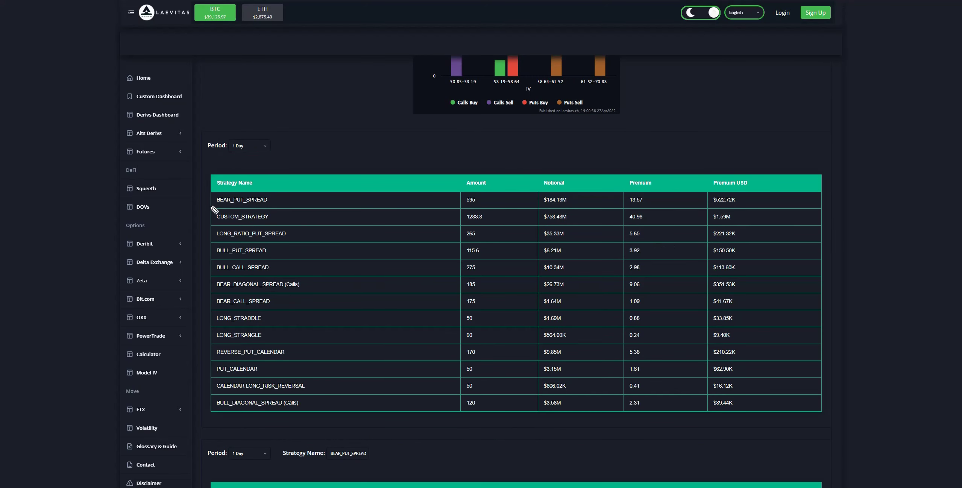
- Underline BEAR_PUT_SPREAD with $522.72K premium and CUSTOM_STRATEGY with $1.59M premium
drag(211, 206, 293, 208)
drag(705, 206, 749, 203)
drag(216, 225, 296, 225)
drag(704, 225, 754, 226)
- Underline the sold BTC-13MAY22-34000-P leg ($342.211K premium) and the BTC-13MAY22-38000-P buy leg
scroll(264, 357, down, 5)
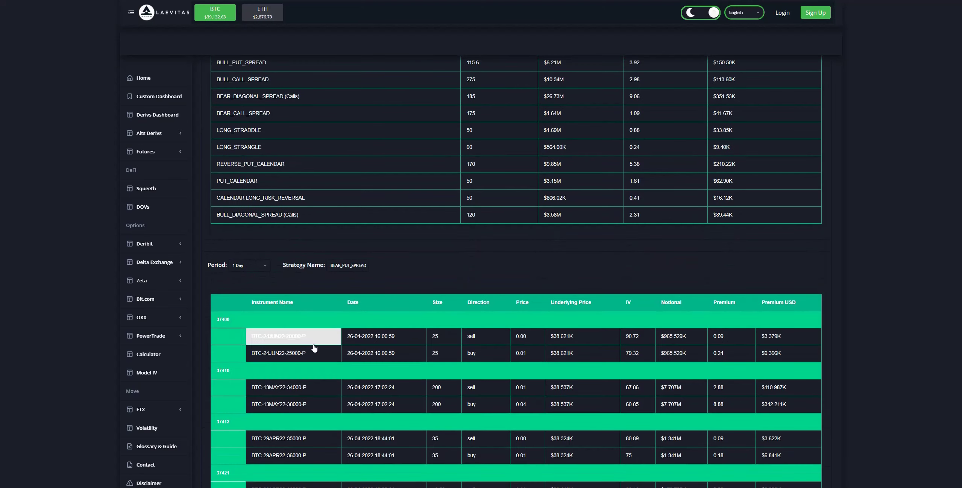
scroll(470, 276, down, 4)
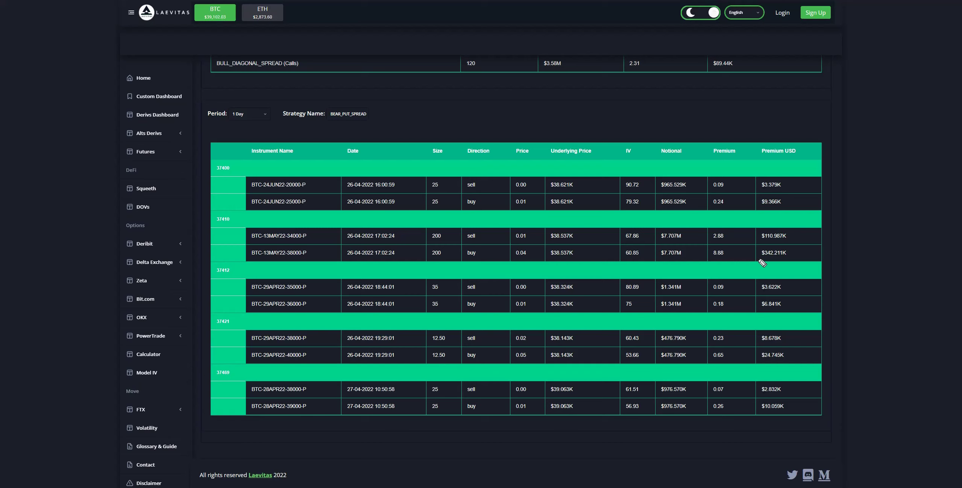
mouse_move(757, 260)
mouse_down()
mouse_move(796, 259)
mouse_move(791, 243)
mouse_up()
drag(464, 243, 496, 242)
drag(249, 245, 322, 240)
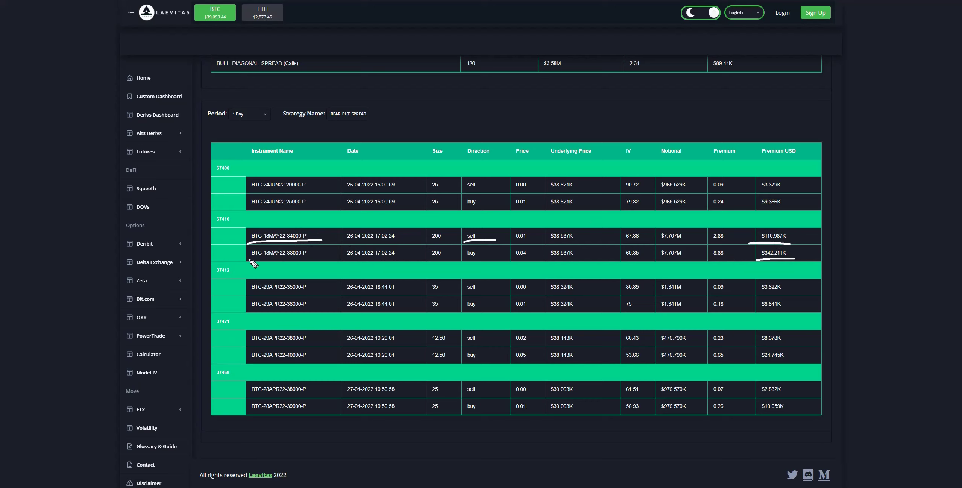
drag(249, 259, 316, 260)
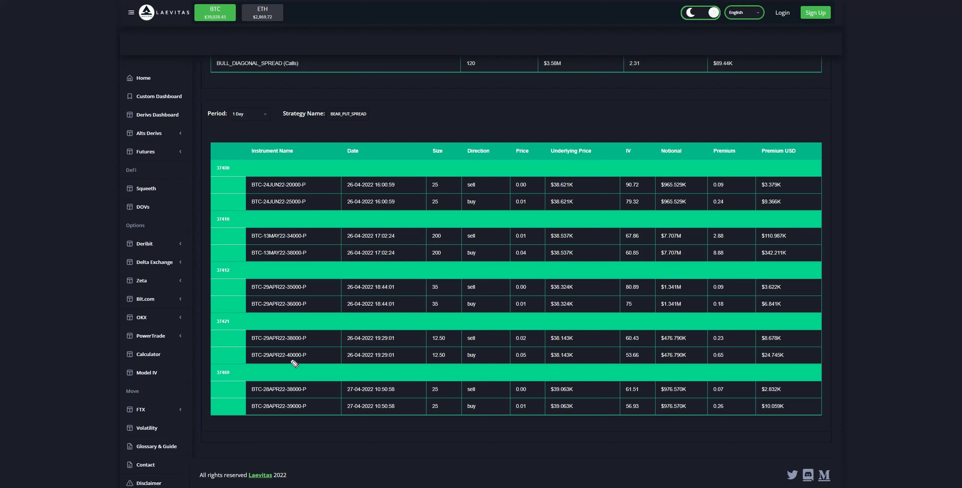
- Underline the BTC-29APR22-40000-P and BTC-29APR22-38000-P instrument names in white ink
drag(255, 361, 311, 361)
drag(250, 344, 321, 342)
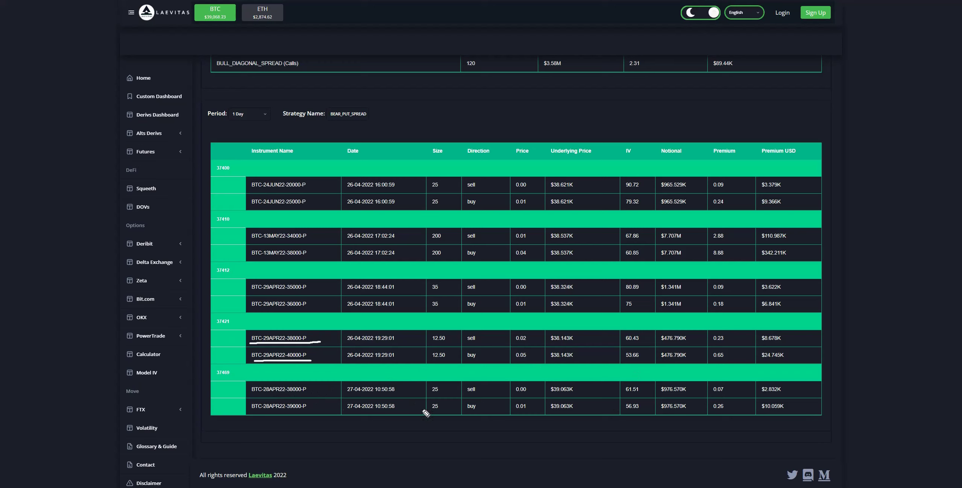
- Underline the BTC-28APR22 put legs, the BTC-29APR22-36000-P instrument and the BTC-24JUN22 put legs
mouse_move(283, 412)
mouse_down()
mouse_move(326, 411)
mouse_move(326, 397)
mouse_up()
mouse_move(280, 310)
mouse_down()
mouse_move(317, 310)
mouse_move(315, 292)
mouse_up()
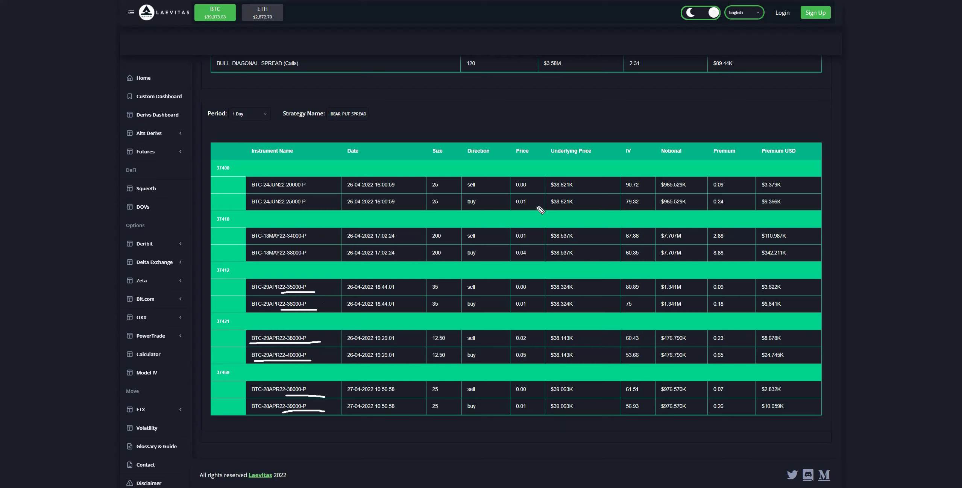
mouse_move(286, 208)
mouse_down()
mouse_move(318, 207)
mouse_move(331, 190)
mouse_up()
- Circle the 13MAY22 to 28APR22 spreads, then erase all annotations and open the strategy name list
mouse_move(321, 228)
mouse_down()
mouse_move(240, 222)
mouse_move(235, 412)
mouse_move(331, 416)
mouse_move(324, 233)
mouse_up()
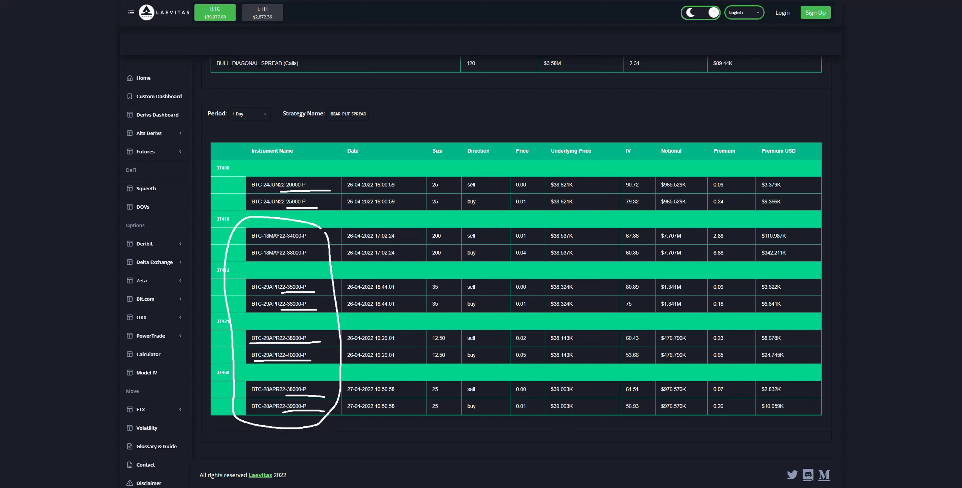
key(Escape)
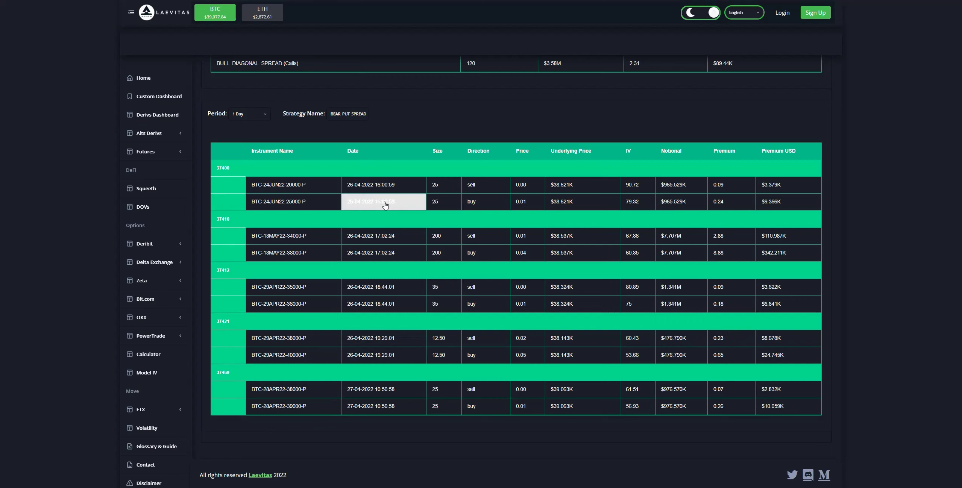
click(348, 117)
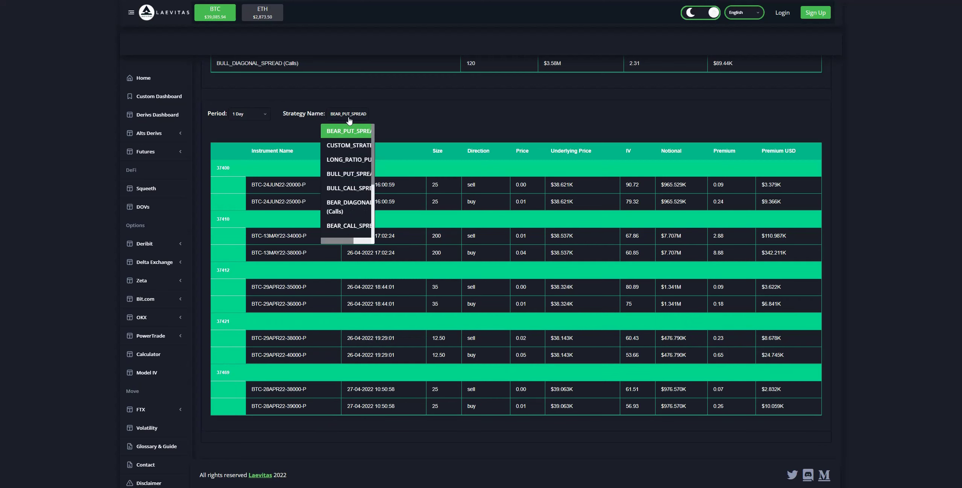
- Switch the trades table to CUSTOM_STRATEGY and scroll through its three-leg call and put combos
click(348, 146)
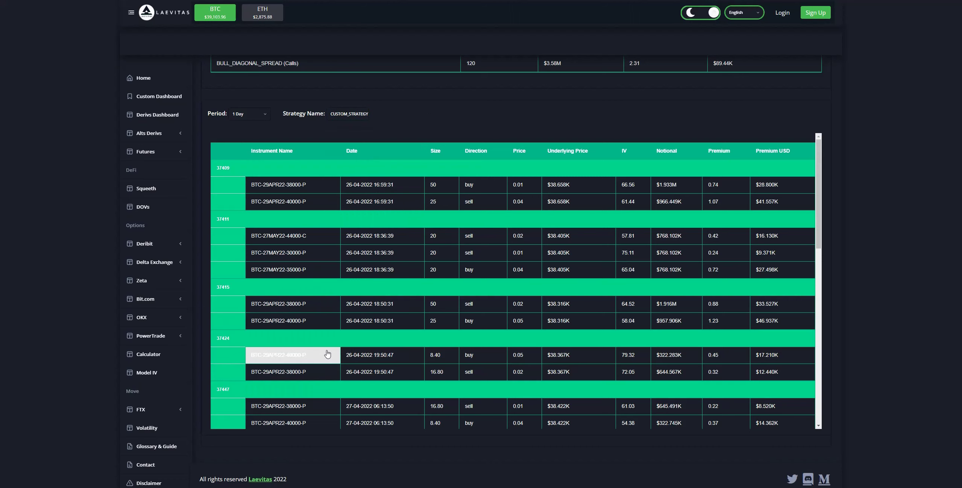
scroll(327, 355, down, 3)
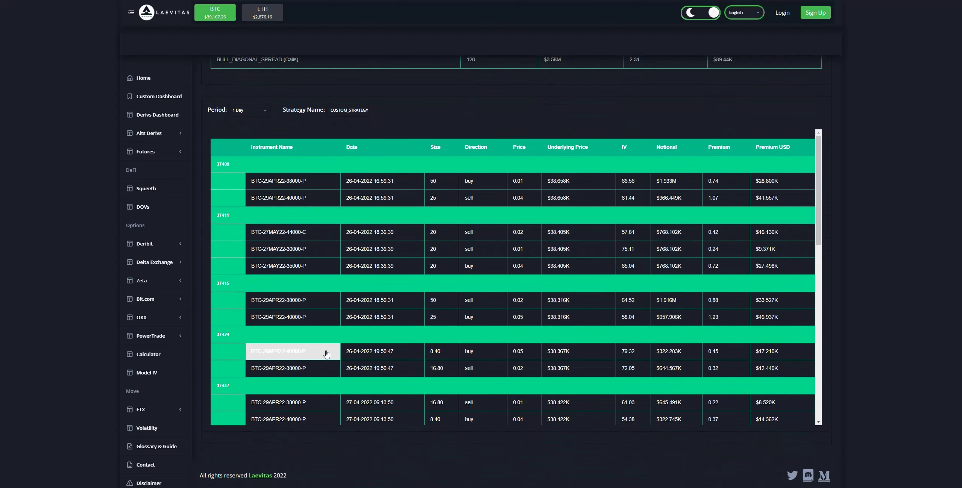
scroll(548, 364, down, 5)
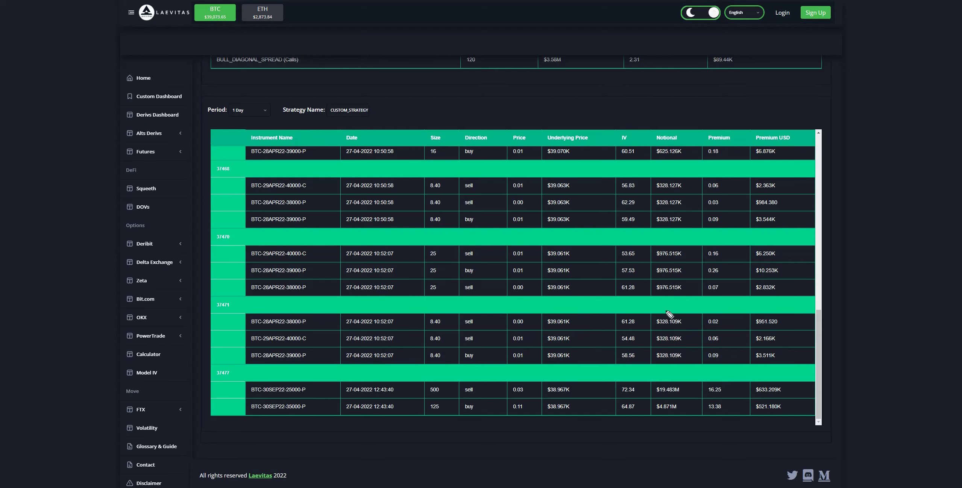
scroll(527, 338, up, 2)
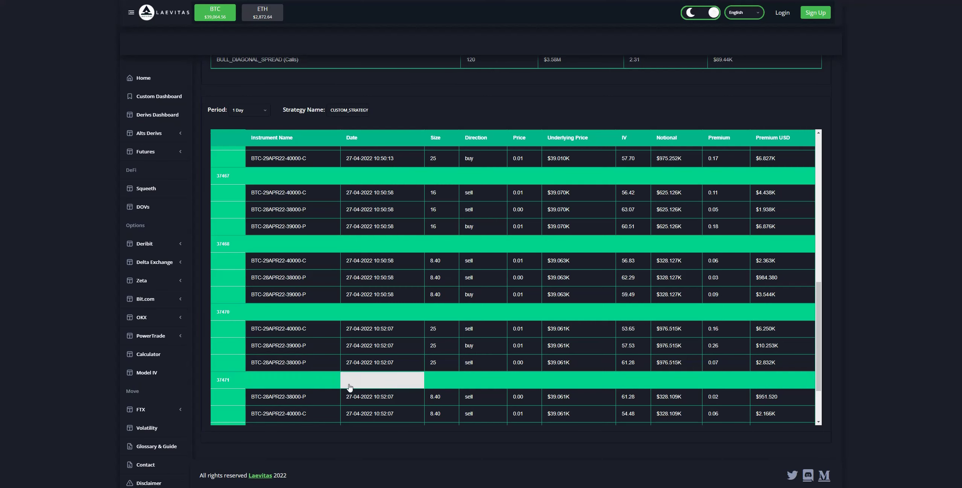
scroll(339, 376, up, 2)
scroll(351, 387, down, 1)
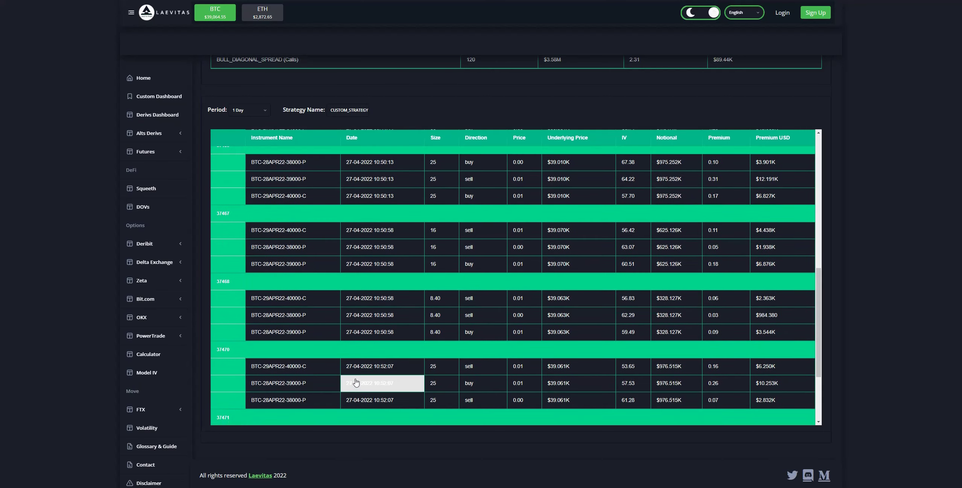
- Scroll the CUSTOM_STRATEGY table up to group 37459 and underline the BTC-27MAY22-34000-P trade
scroll(406, 360, up, 1)
right_click(406, 360)
click(843, 324)
scroll(527, 312, up, 1)
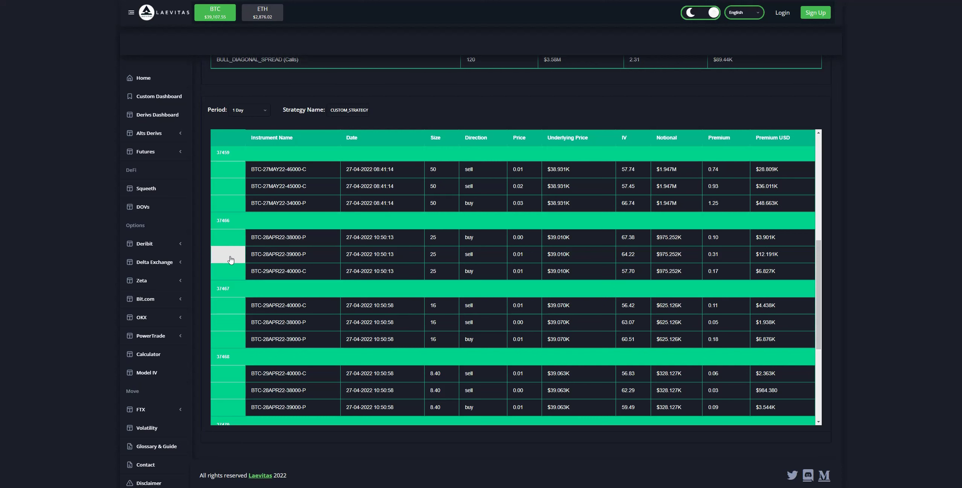
scroll(230, 260, up, 2)
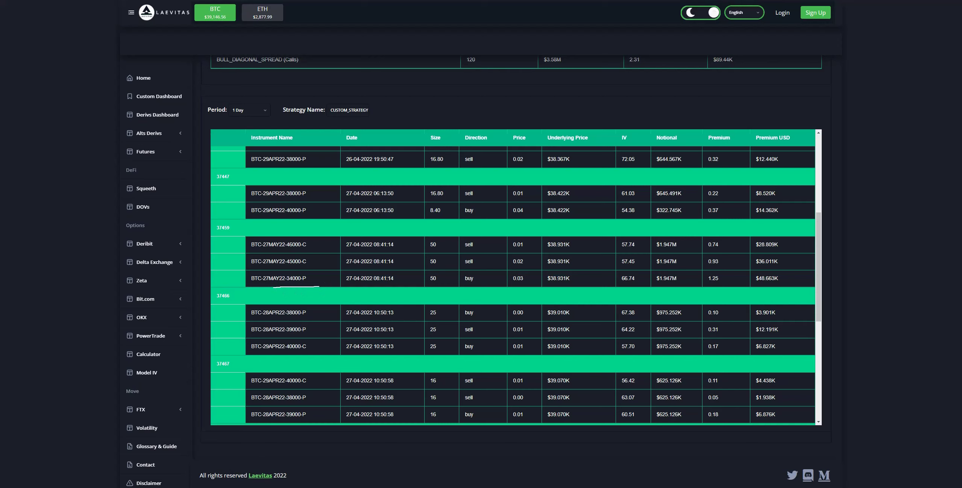
drag(255, 289, 326, 289)
- Scroll up and down through the CUSTOM_STRATEGY trades table
scroll(335, 303, up, 2)
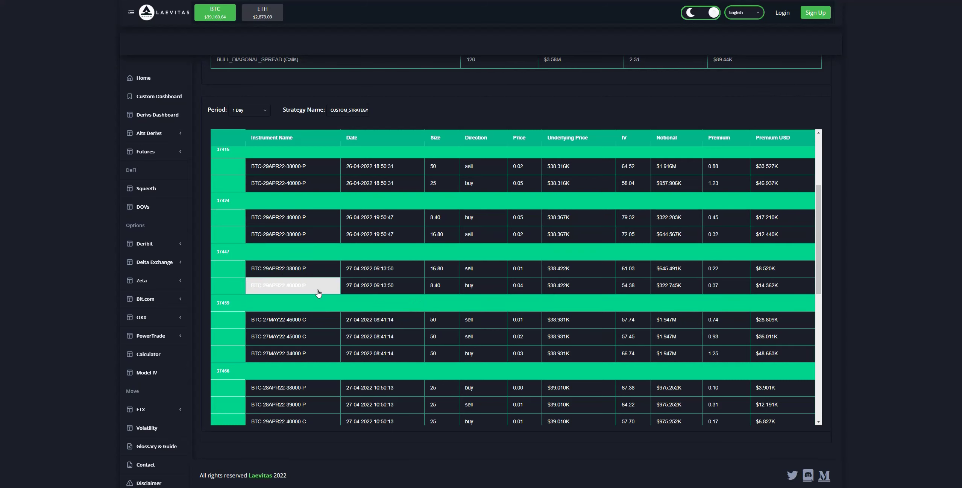
scroll(314, 313, up, 1)
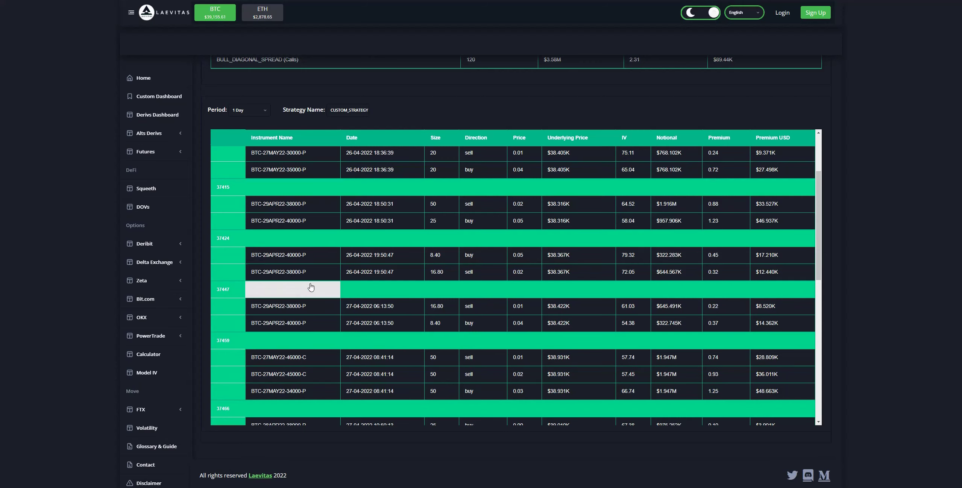
scroll(318, 297, up, 2)
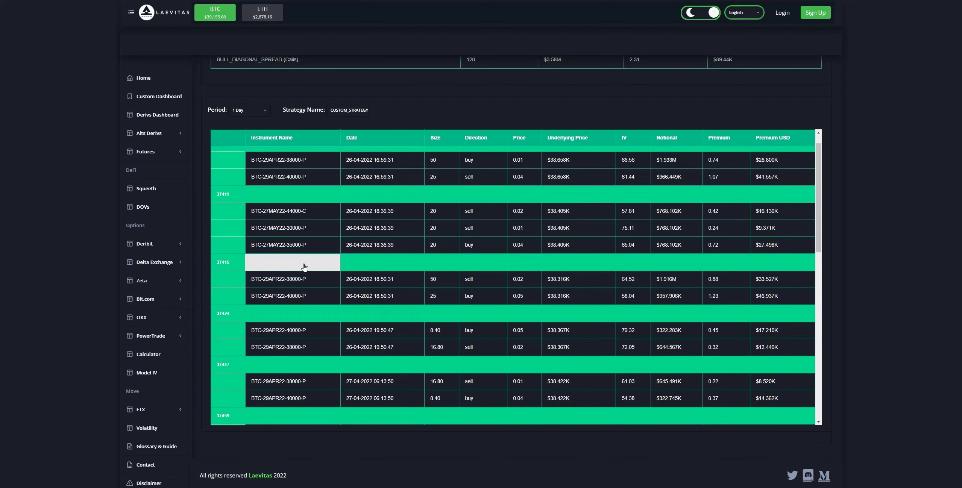
scroll(326, 276, down, 5)
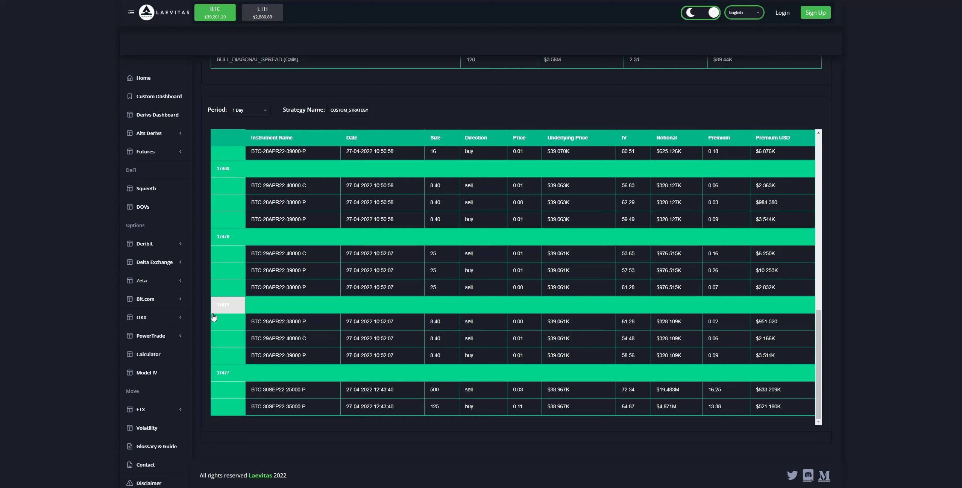
scroll(447, 114, up, 5)
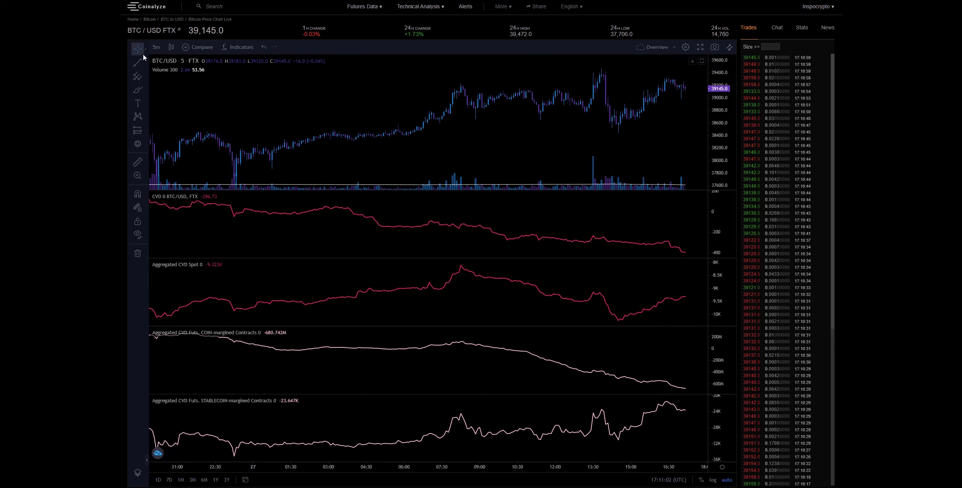
- Switch the BTC/USD FTX chart to 30-minute candles and zoom out to roughly the 5th–27th
click(156, 47)
click(164, 114)
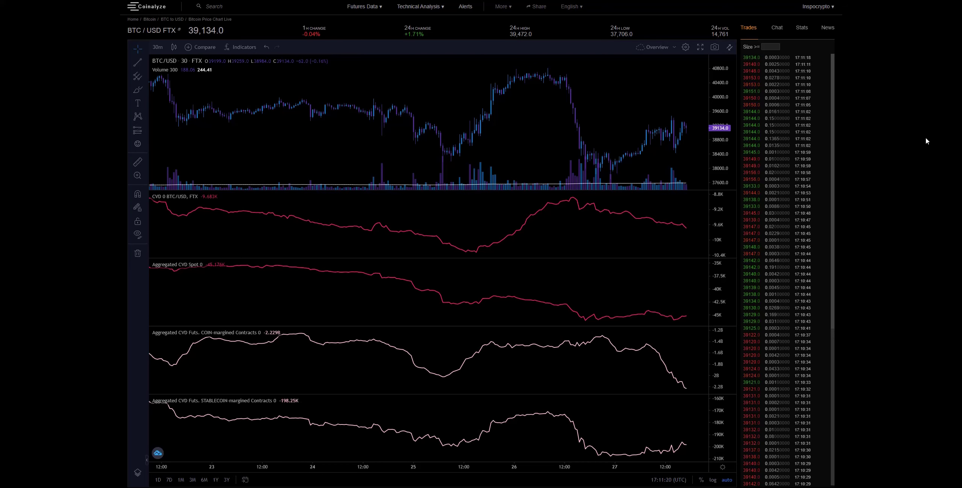
scroll(507, 204, down, 5)
scroll(468, 276, down, 6)
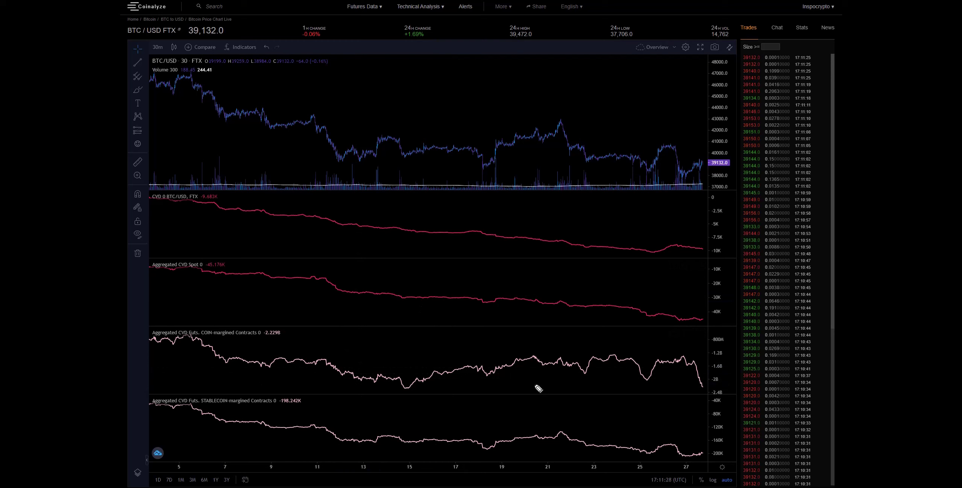
- Circle the COIN-margined CVD drop and mark the latest stablecoin CVD, price and spot CVD moves
mouse_move(707, 360)
mouse_down()
mouse_move(681, 356)
mouse_move(704, 401)
mouse_move(707, 361)
mouse_move(689, 354)
mouse_up()
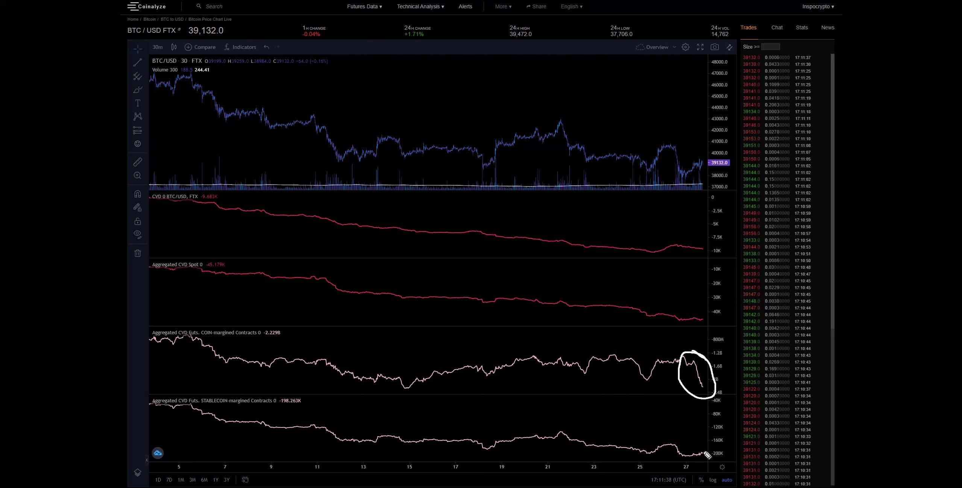
drag(677, 457, 705, 451)
drag(687, 176, 707, 162)
drag(688, 320, 700, 318)
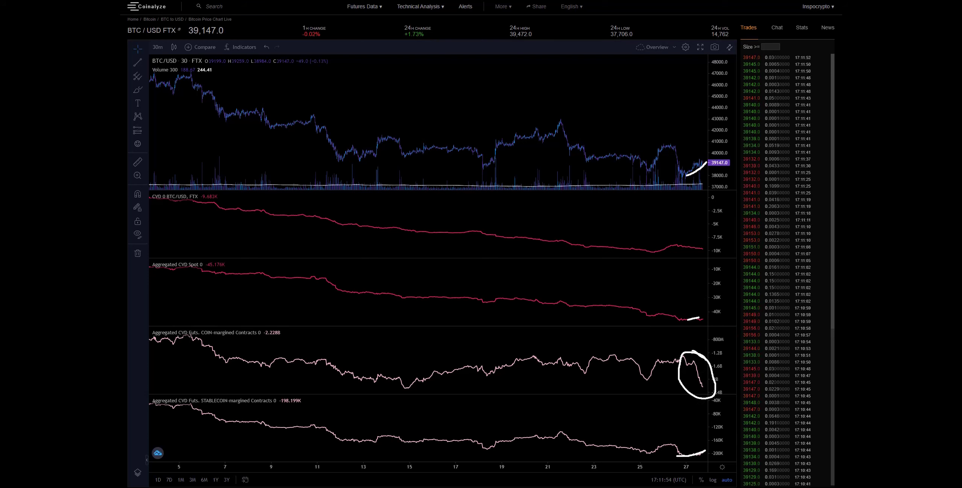
- Clear all ink marks and zoom the 30-minute chart to about 23–27 April
key(Escape)
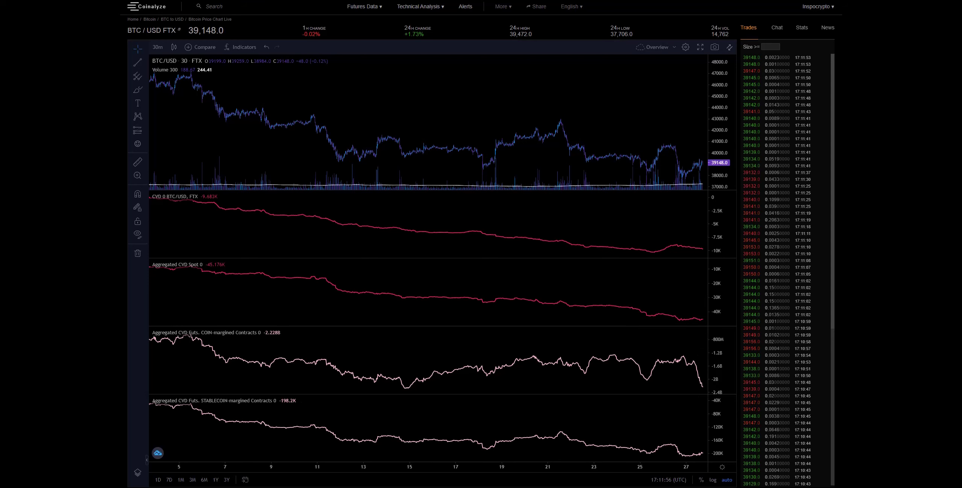
scroll(339, 366, down, 3)
scroll(338, 366, up, 5)
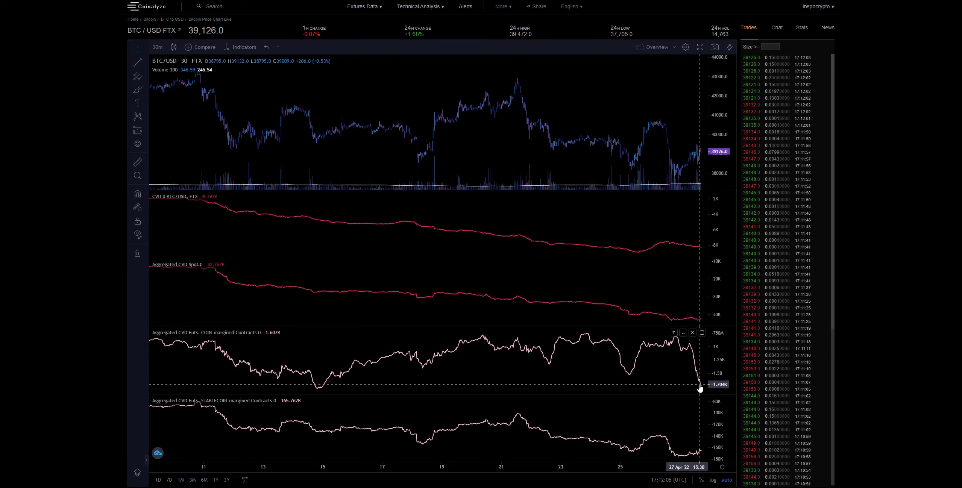
scroll(664, 370, up, 3)
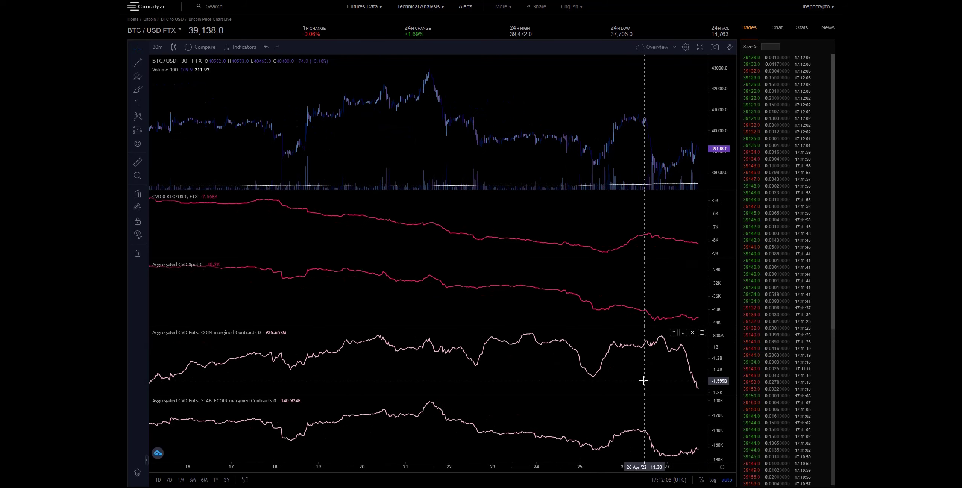
scroll(644, 382, down, 5)
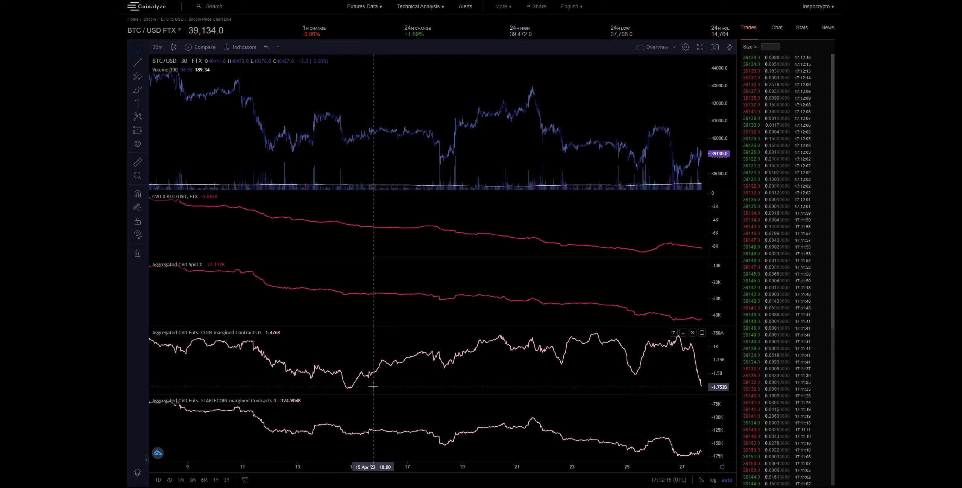
scroll(535, 388, up, 2)
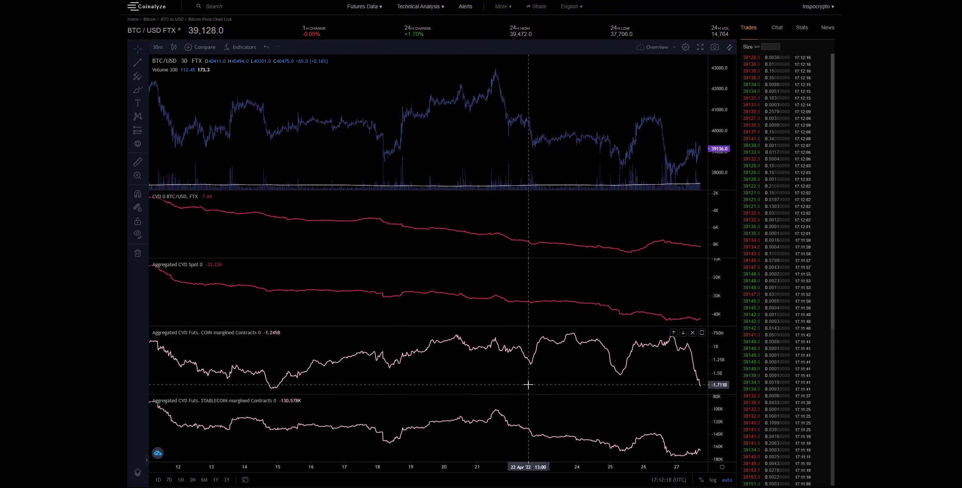
scroll(515, 382, up, 5)
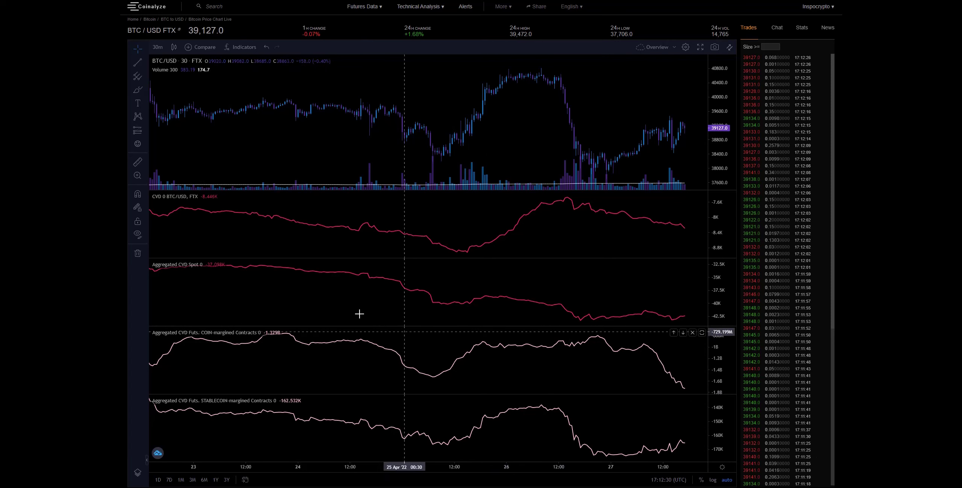
- Switch the chart to 5-minute candles and zoom in
click(158, 47)
click(169, 109)
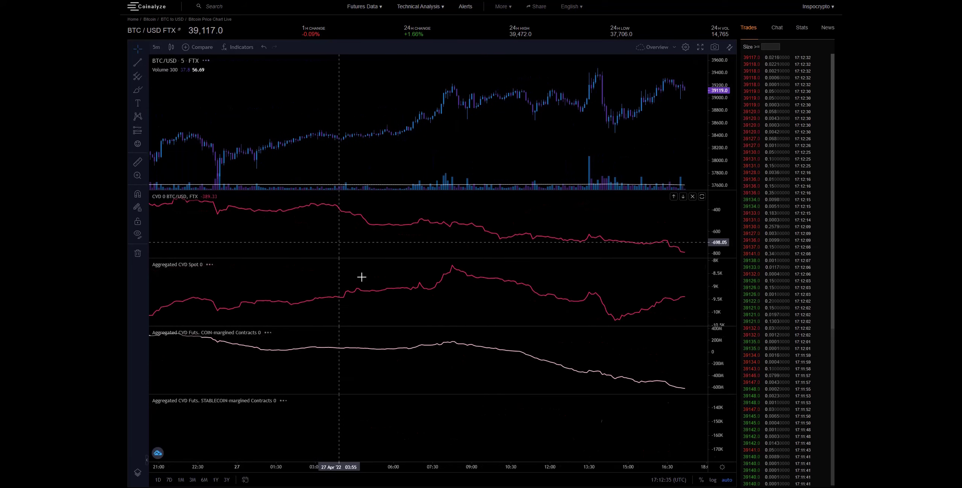
scroll(526, 323, up, 1)
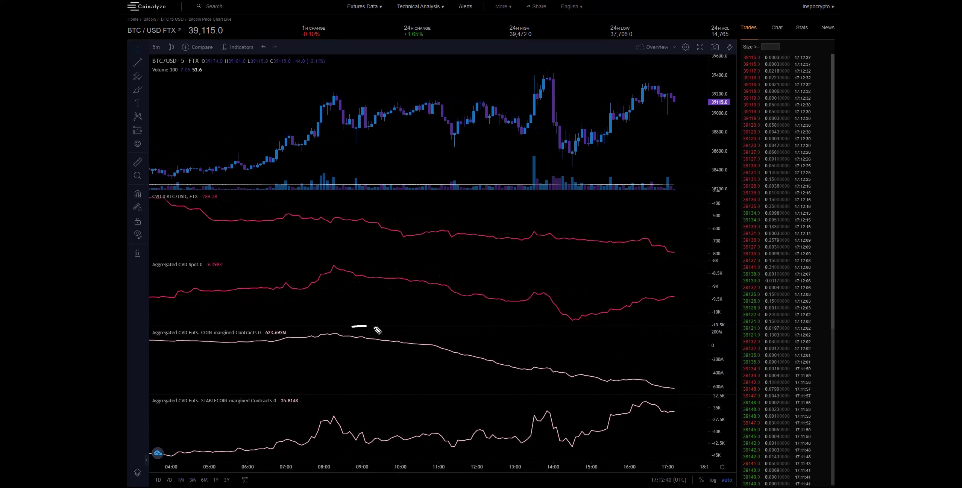
- Draw falling arrows across the COIN-margined CVD and FTX CVD panes
drag(376, 328, 642, 367)
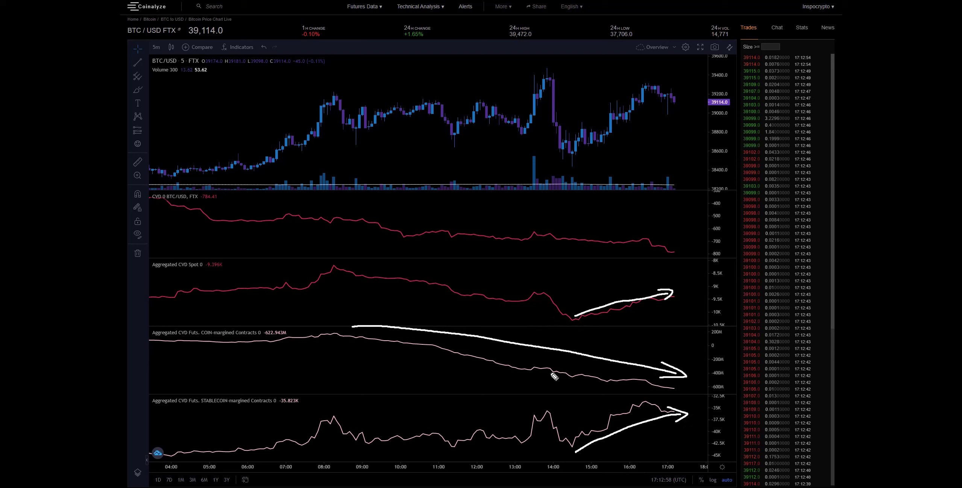
mouse_move(282, 198)
mouse_down()
mouse_move(666, 241)
mouse_move(659, 234)
mouse_up()
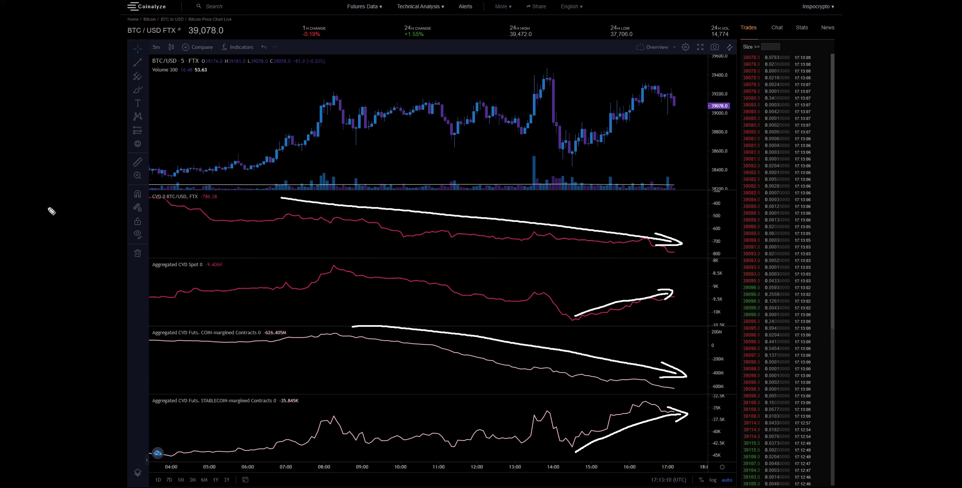
click(140, 133)
- Measure the Spot CVD rise from its low to the latest value (9.01%) and erase the ink arrows
click(176, 191)
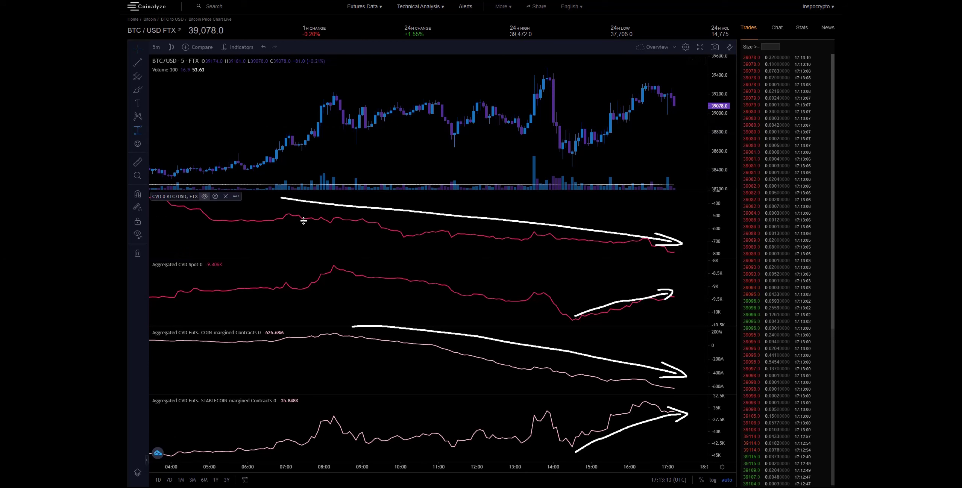
click(573, 321)
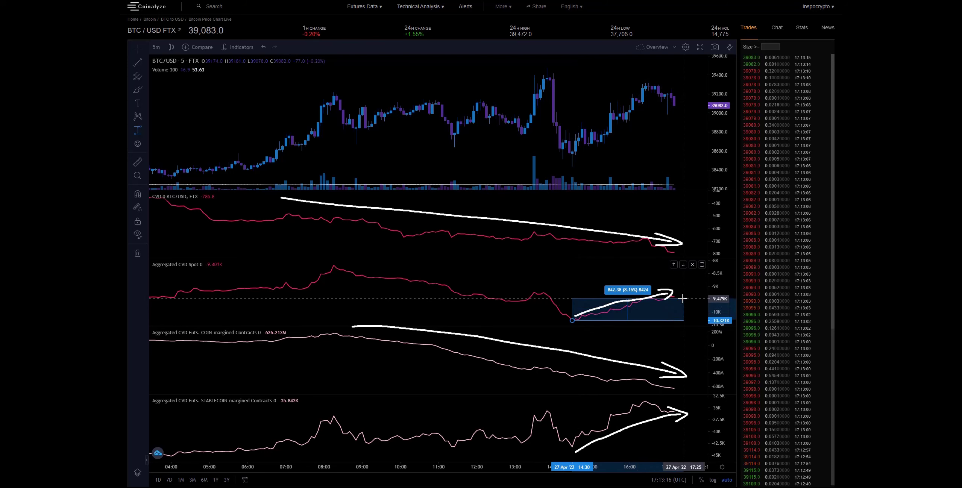
click(683, 296)
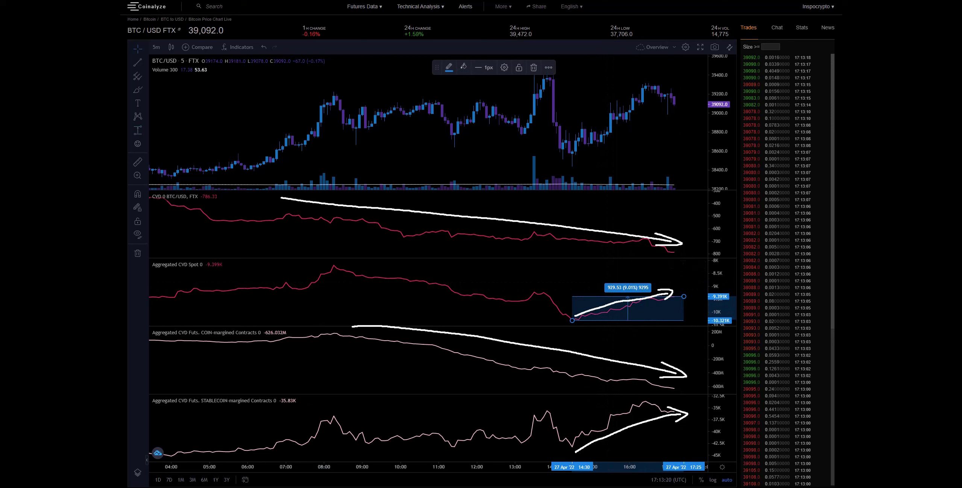
key(Escape)
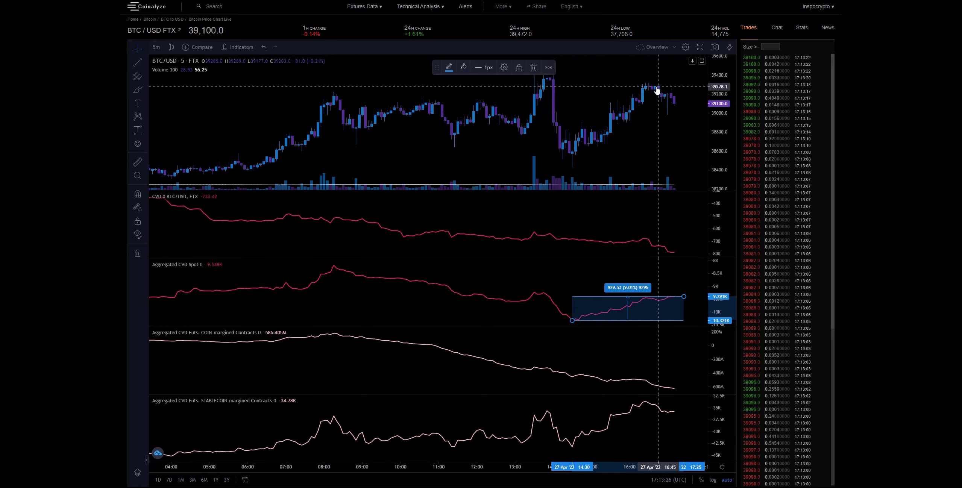
drag(647, 133, 623, 146)
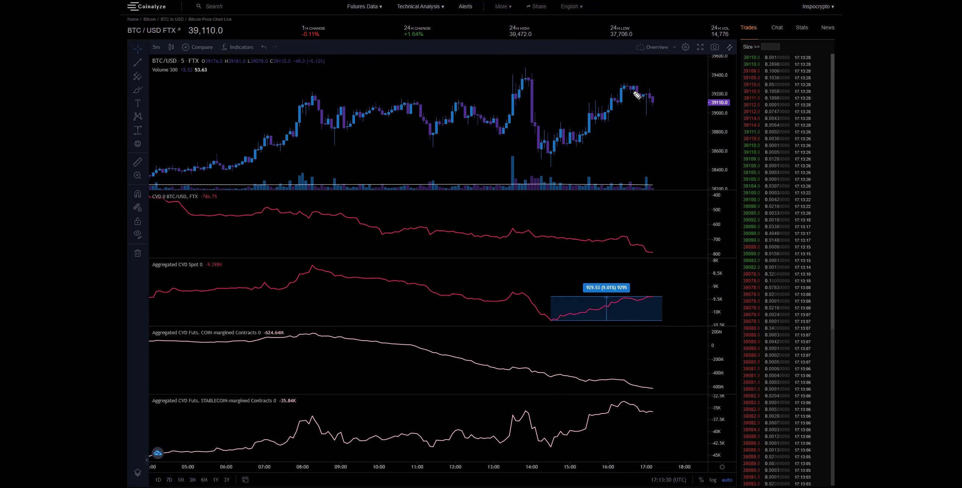
drag(638, 86, 625, 81)
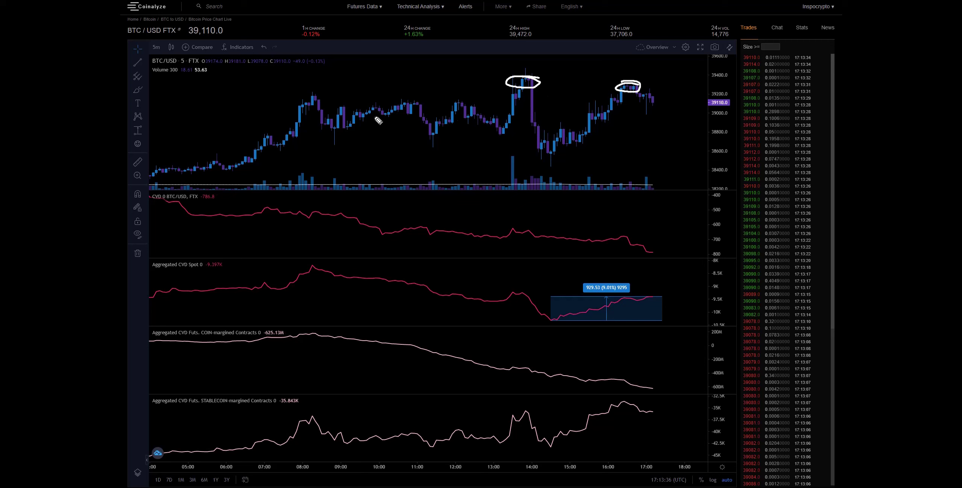
drag(301, 100, 315, 96)
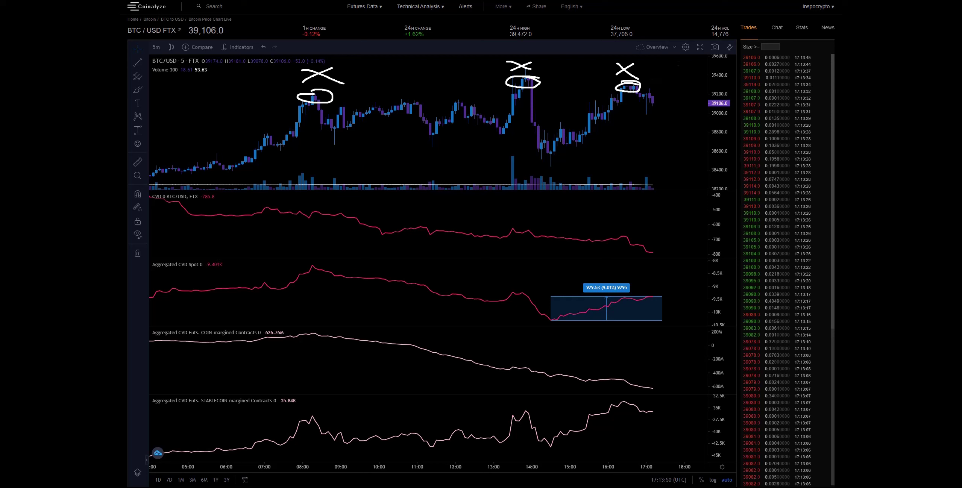
key(Escape)
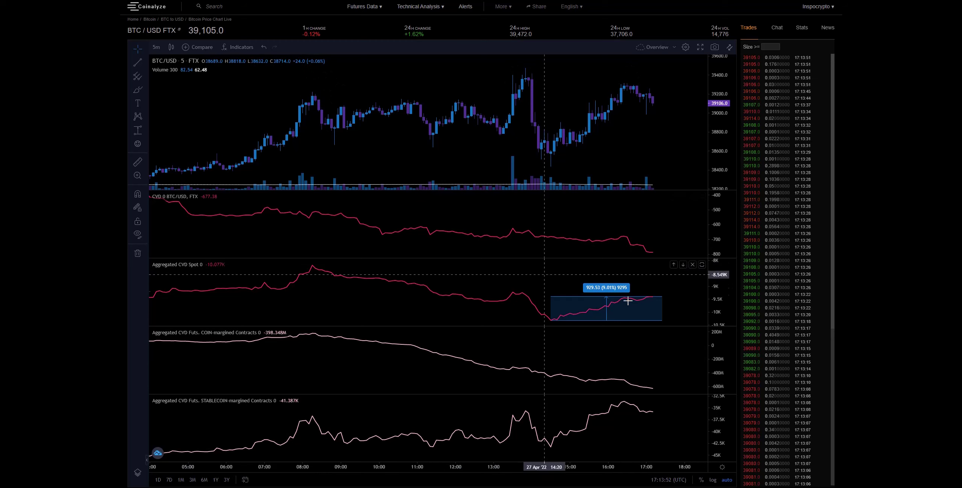
- Delete the Spot CVD measurement box and switch to Bitfinex BTC/USD on 30-minute candles
click(617, 304)
key(Delete)
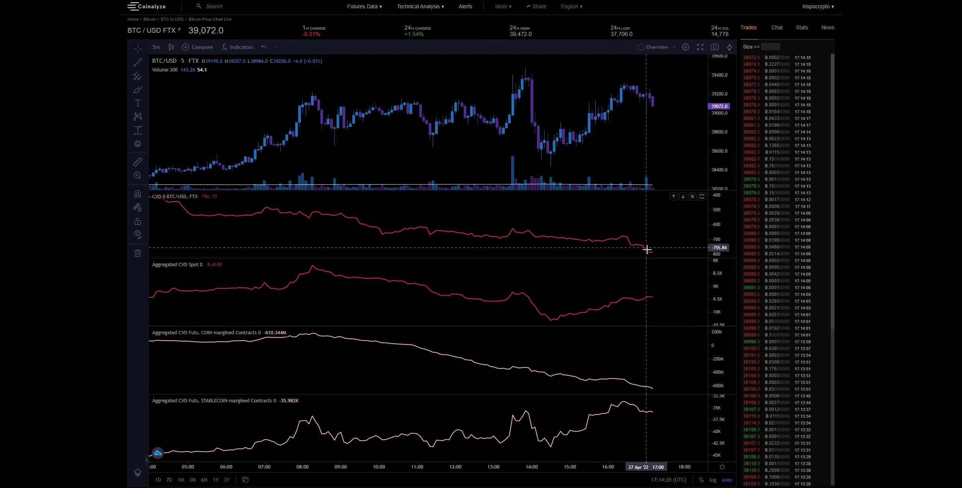
key(ctrl+Tab)
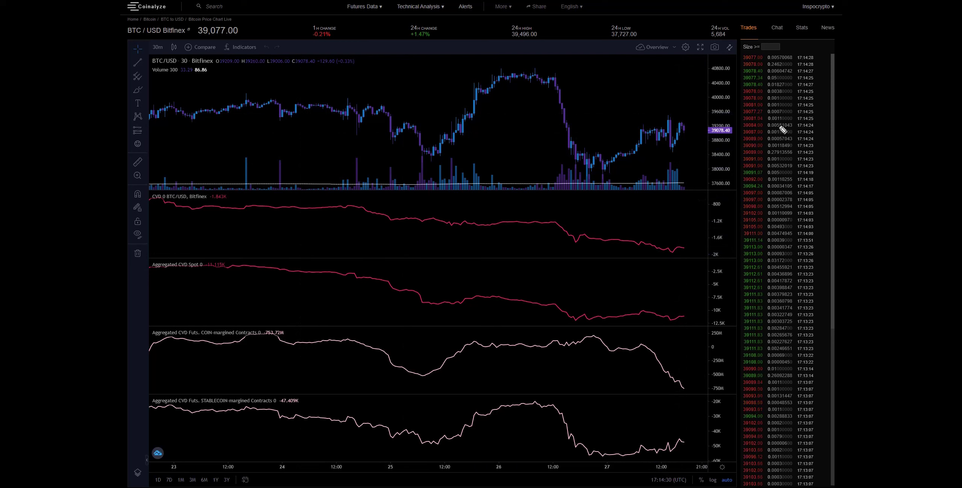
- Sketch and erase an up-then-down projection, then switch to Coinbase BTC/USD 5-minute candles
mouse_move(680, 135)
mouse_down()
mouse_move(683, 121)
mouse_move(688, 136)
mouse_up()
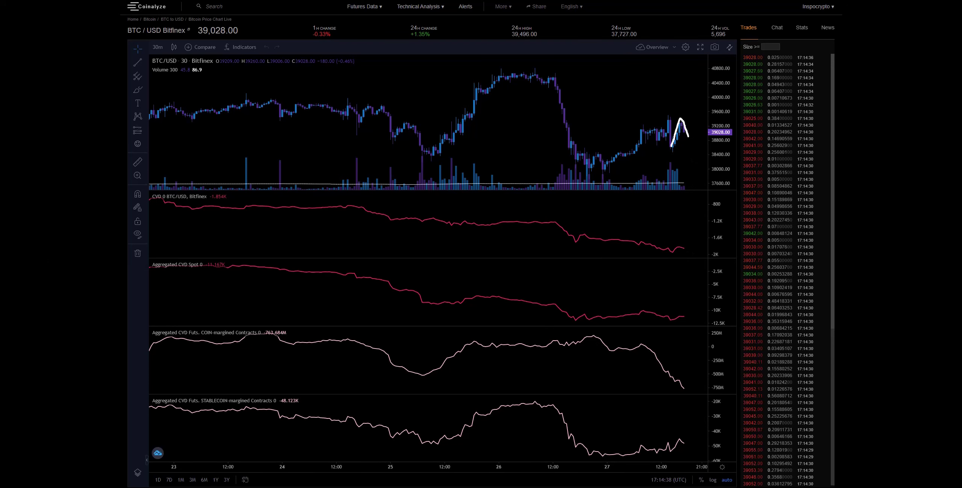
key(Escape)
click(156, 49)
click(166, 91)
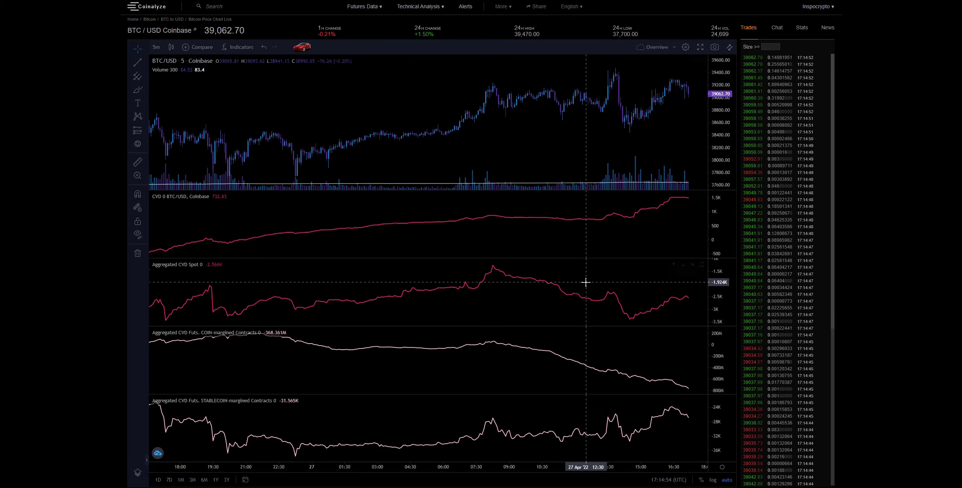
- Zoom the time axis in and out, then switch to Phemex BTC/USDT 30-minute candles
scroll(538, 247, down, 3)
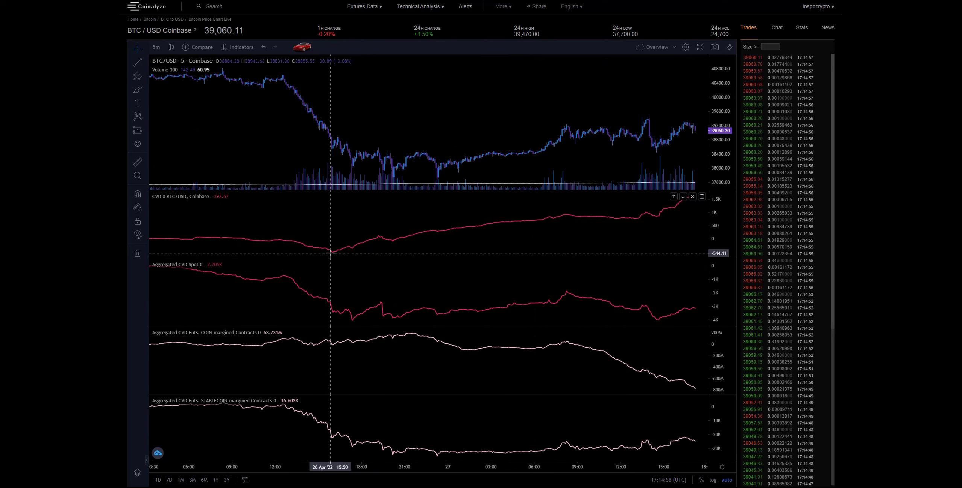
scroll(646, 250, up, 2)
scroll(639, 251, up, 2)
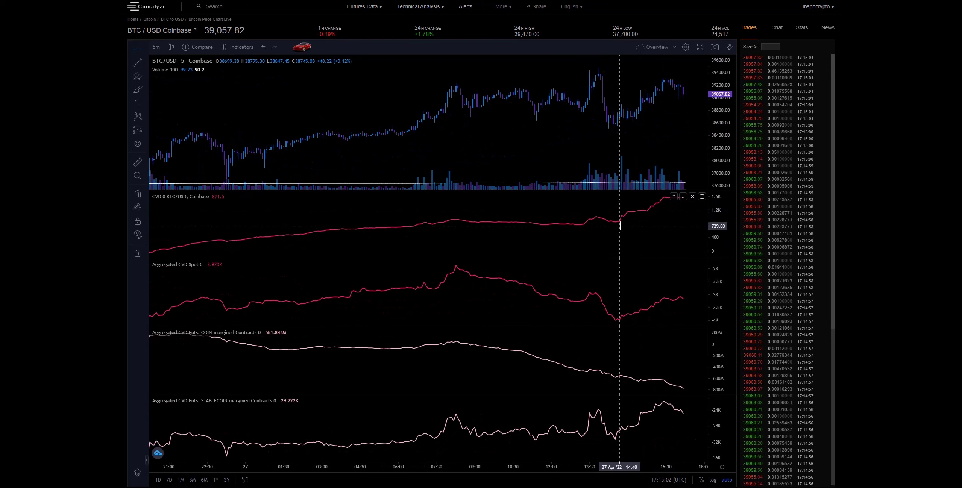
scroll(602, 227, down, 2)
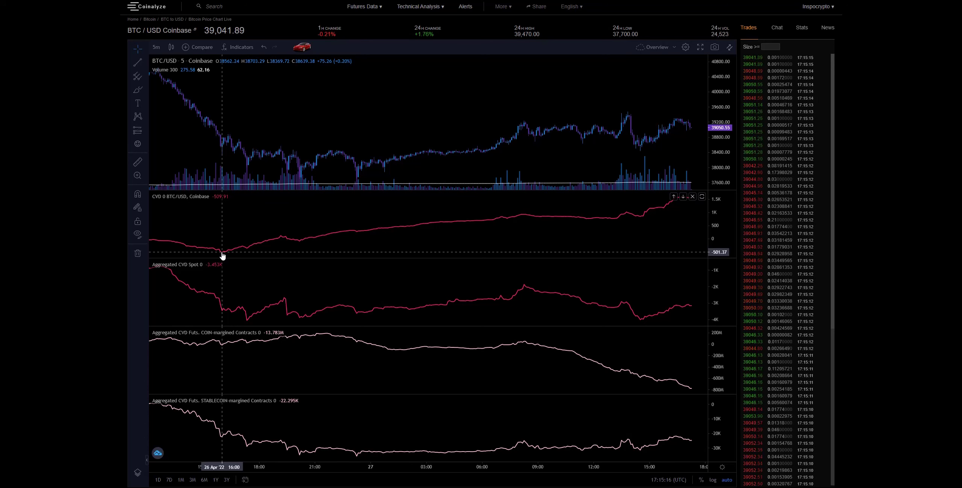
scroll(528, 264, up, 3)
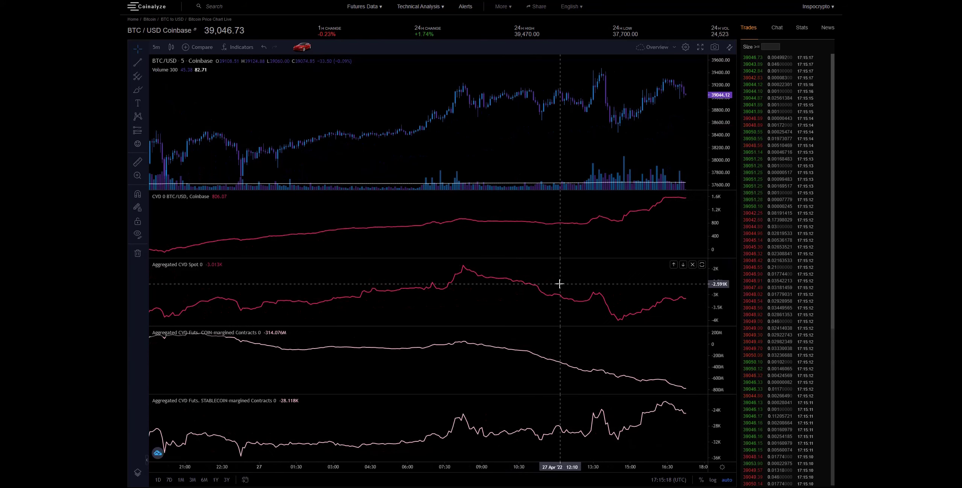
scroll(587, 252, up, 1)
mouse_move(475, 41)
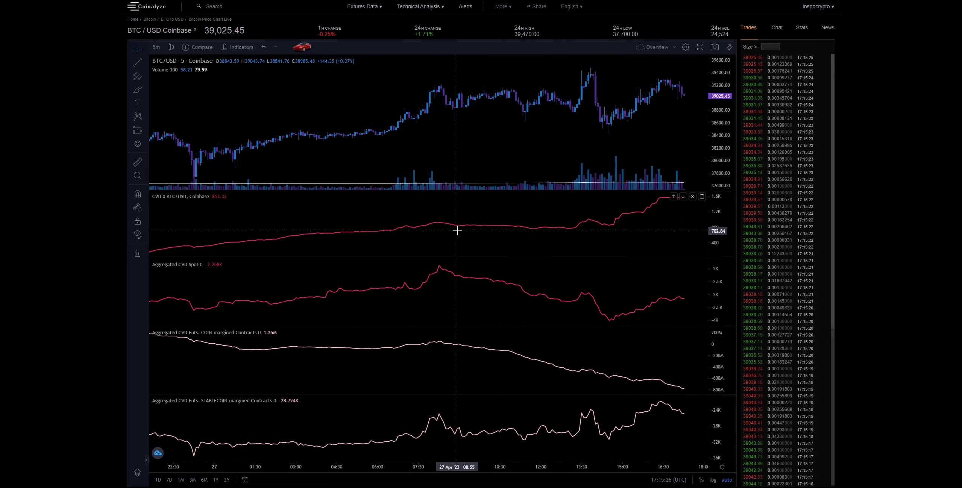
key(alt+Left)
- Check the FTX and Phemex charts on 5-minute candles, ending on Binance BTC/USDT 30-minute
click(158, 48)
click(168, 87)
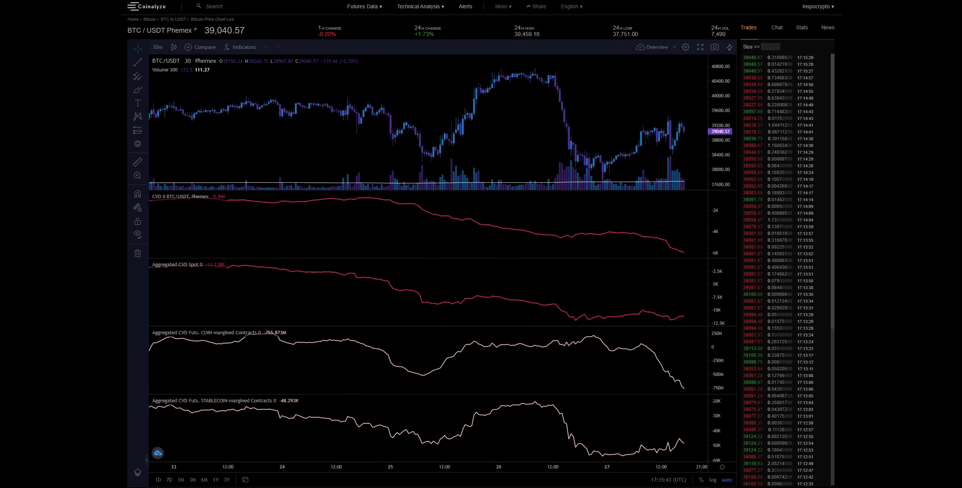
click(158, 47)
click(167, 88)
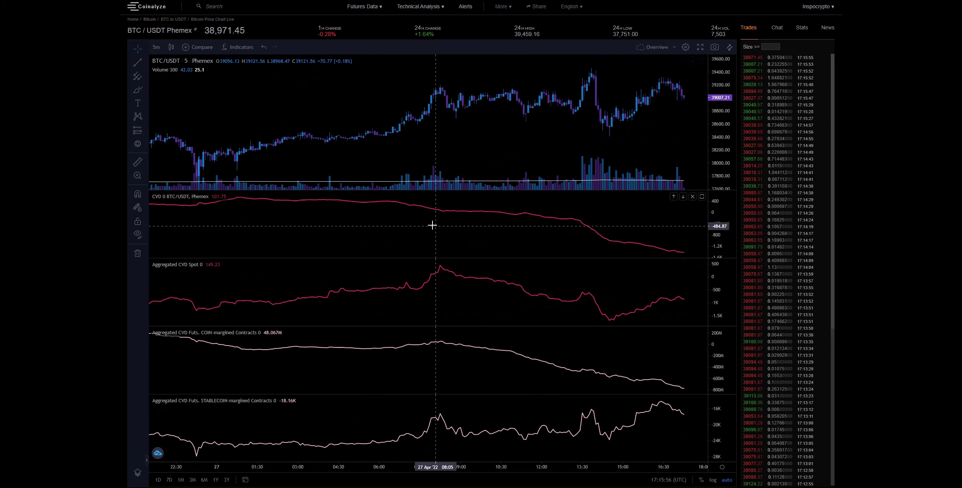
scroll(437, 224, down, 6)
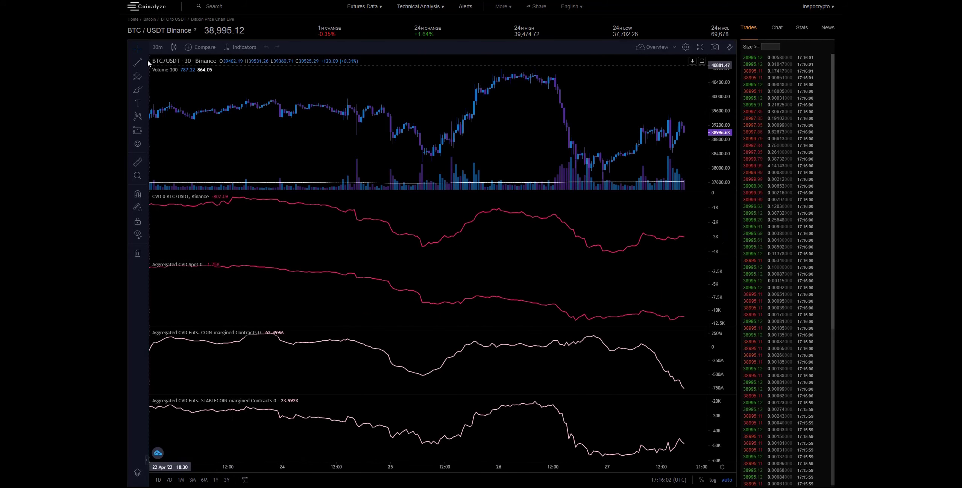
- Set the FTX BTC/USD chart to 5-minute candles and zoom the view
click(158, 47)
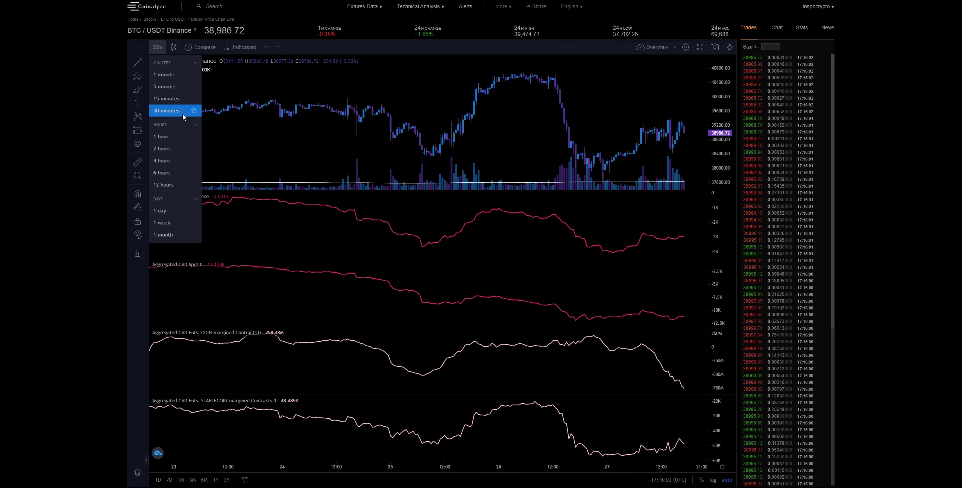
click(169, 89)
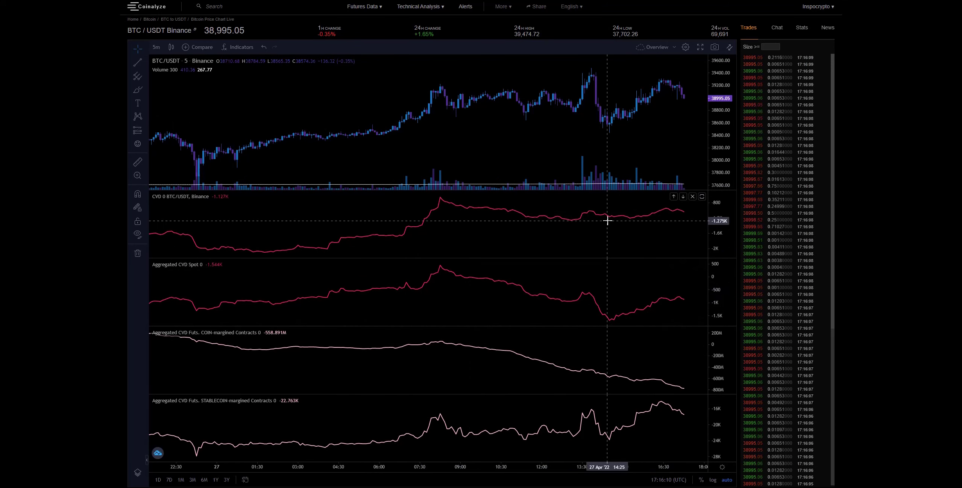
scroll(380, 234, down, 2)
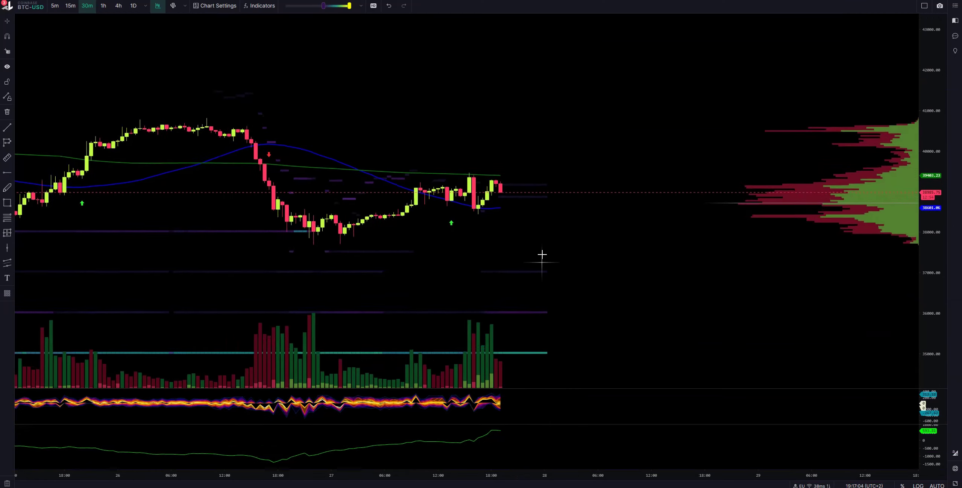
- Switch the TradingLite chart to Deribit BTC-PERPETUAL and bring earlier candles into view
scroll(543, 262, up, 3)
scroll(565, 276, down, 3)
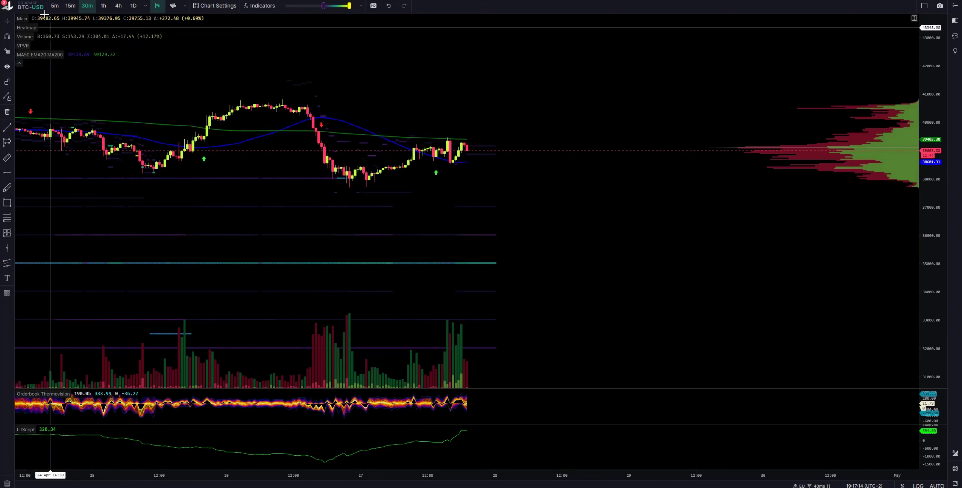
click(35, 8)
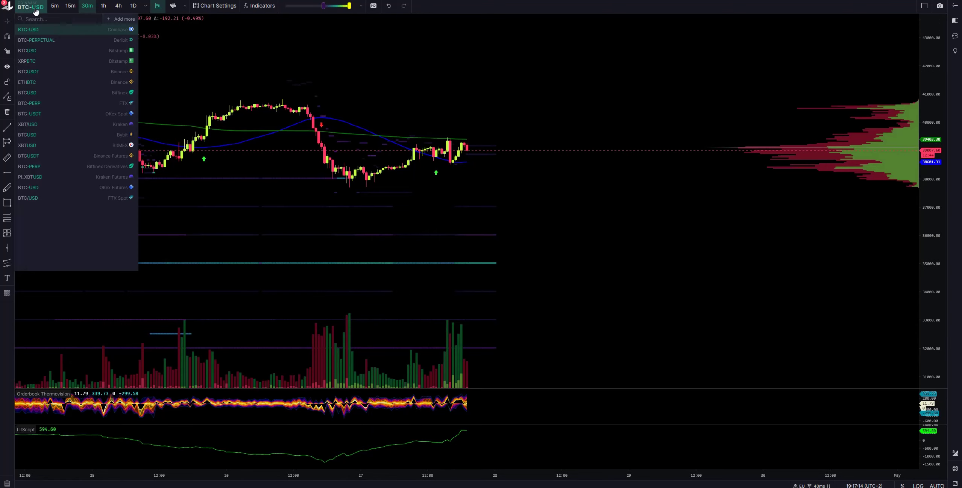
click(101, 41)
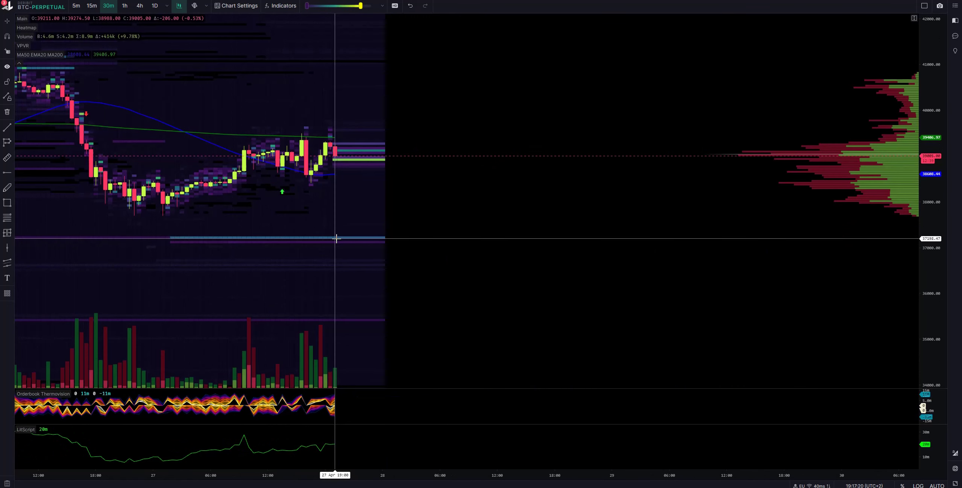
drag(311, 198, 393, 216)
- Switch to Binance BTCUSDT and pan to show the 34000–40000 price range
click(37, 6)
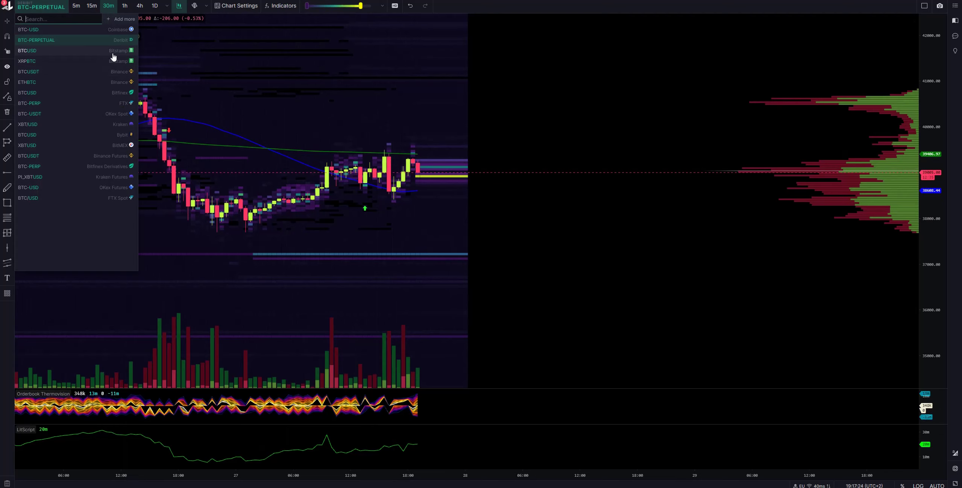
click(110, 70)
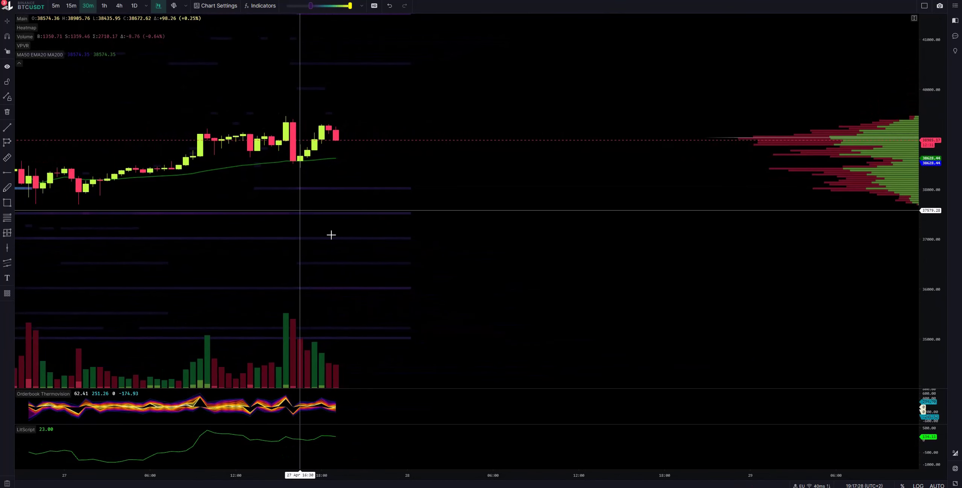
drag(373, 107, 392, 173)
drag(385, 114, 449, 247)
drag(436, 286, 446, 63)
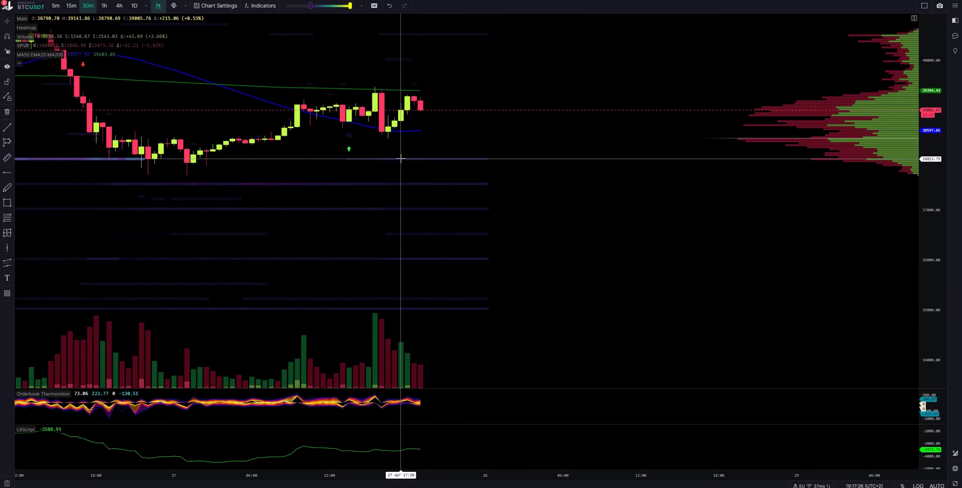
- Switch to Bitfinex BTCUSD and pan to show more price history
click(23, 7)
click(115, 96)
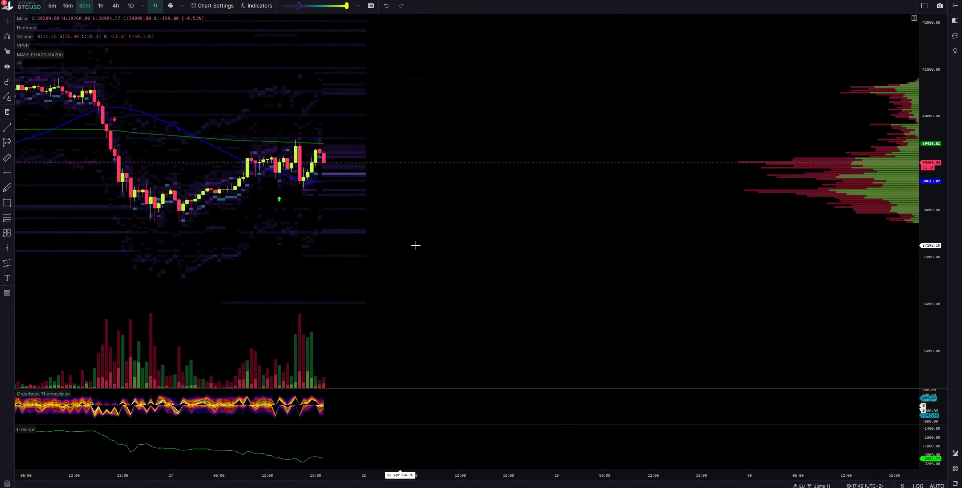
drag(494, 308, 514, 239)
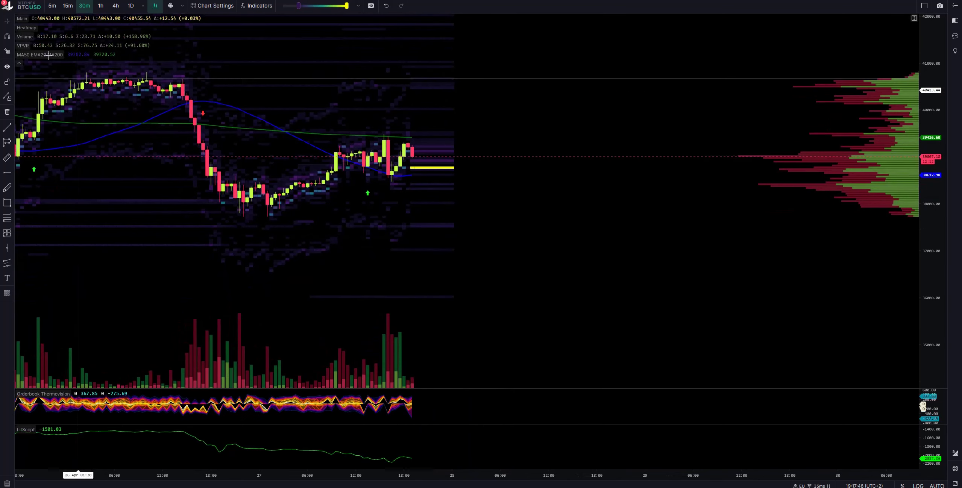
- Switch to FTX BTC-PERP and zoom the chart in and out
click(32, 4)
click(68, 107)
scroll(378, 226, down, 10)
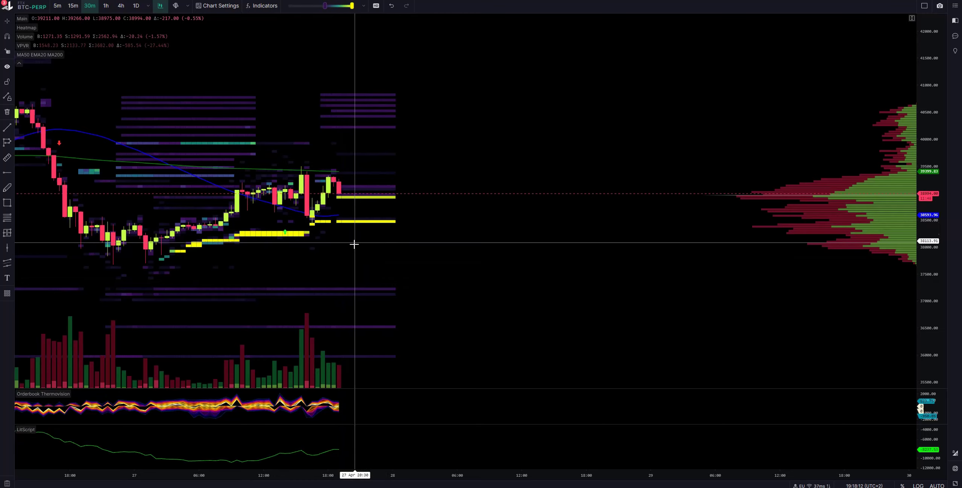
scroll(356, 245, up, 5)
scroll(397, 279, down, 8)
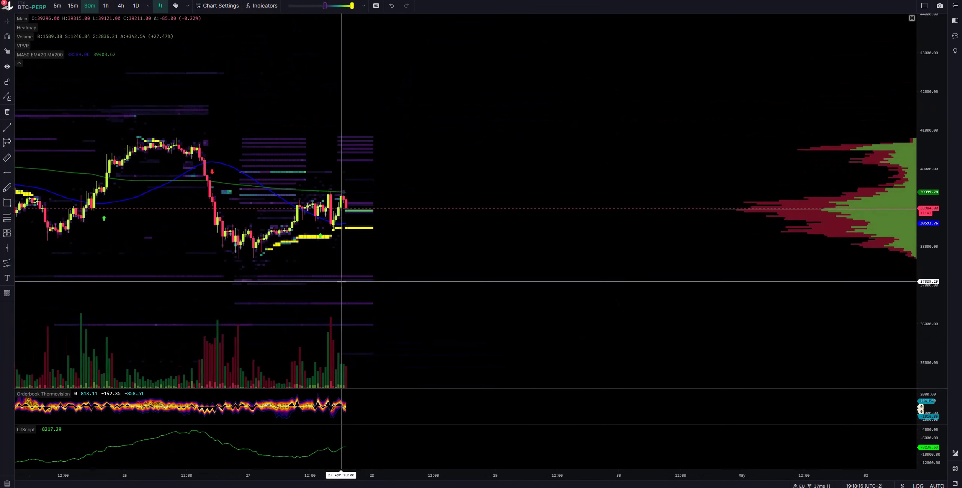
- Switch to BitMEX XBTUSD, pan to earlier candles, then select Binance Futures BTCUSDT
click(32, 10)
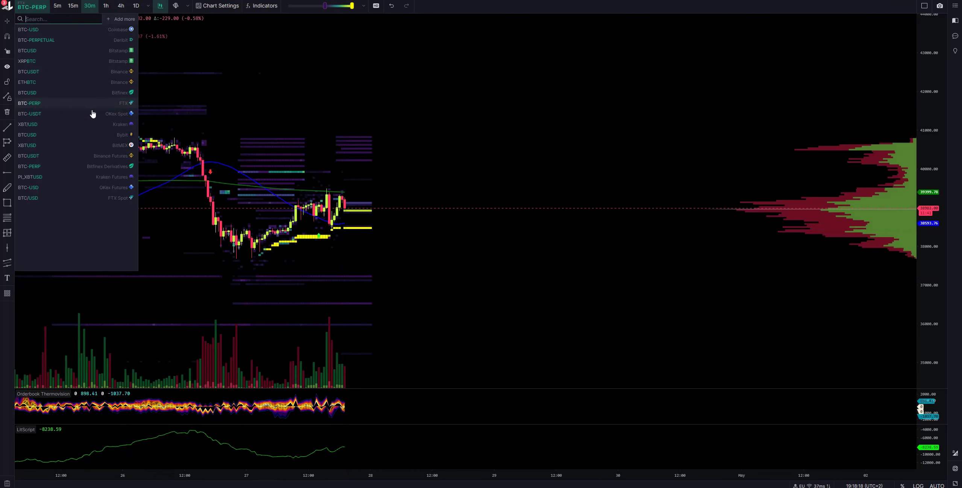
click(109, 145)
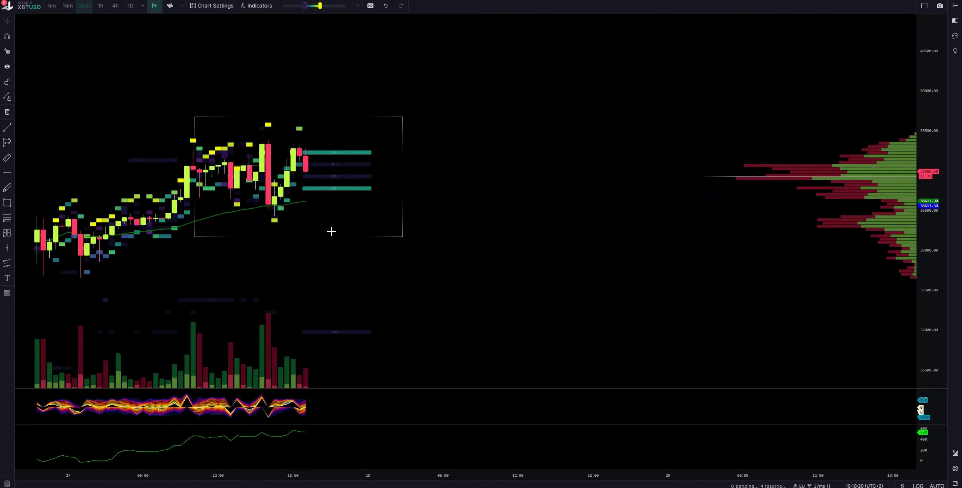
drag(99, 248, 263, 249)
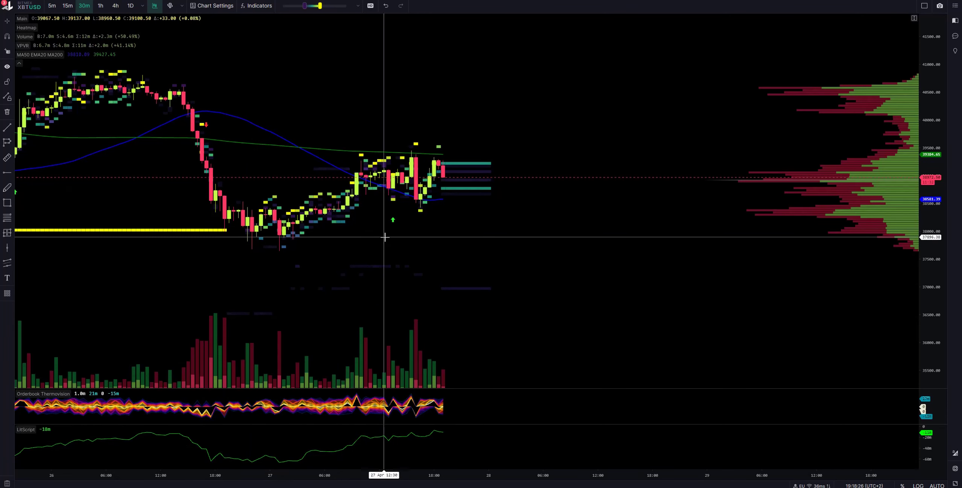
drag(382, 231, 334, 174)
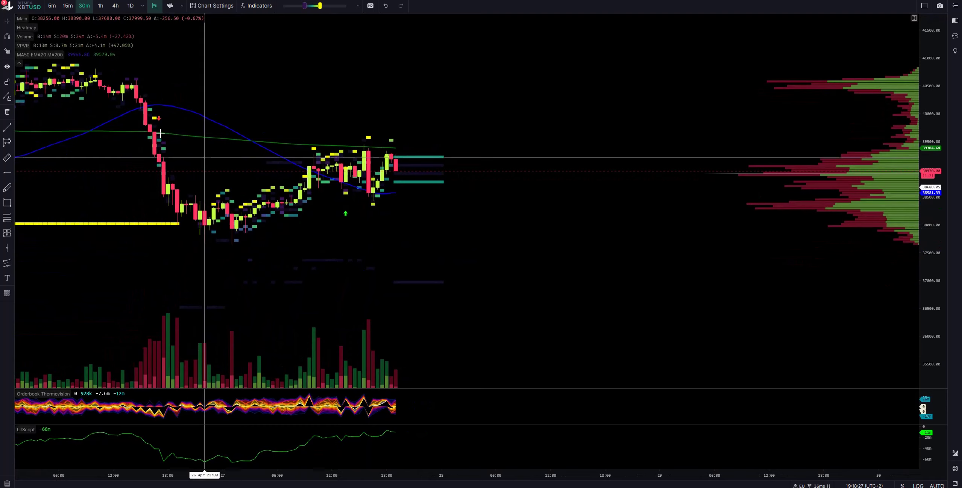
click(25, 8)
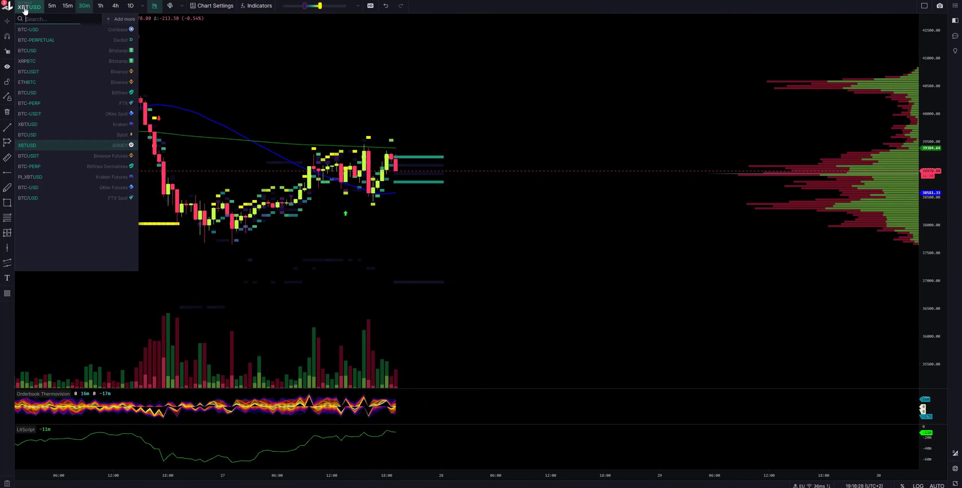
click(97, 160)
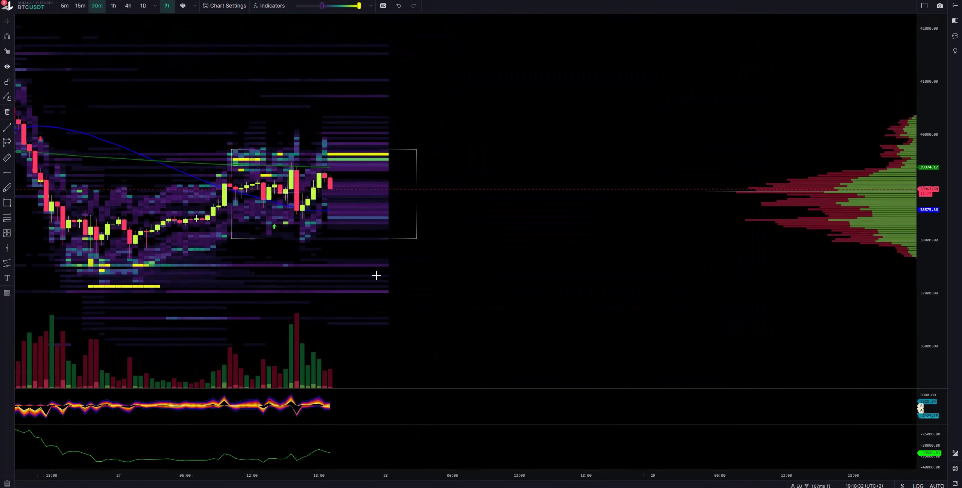
scroll(377, 278, down, 5)
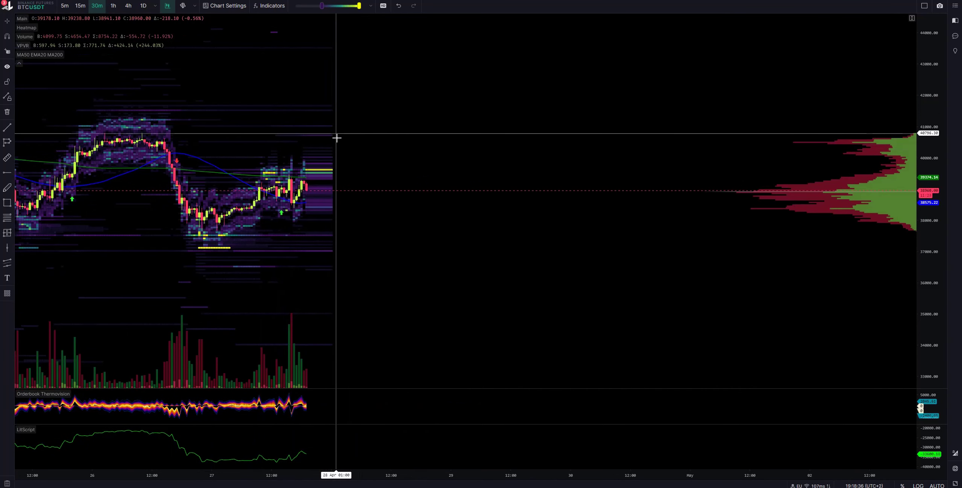
drag(318, 293, 308, 182)
scroll(323, 218, up, 5)
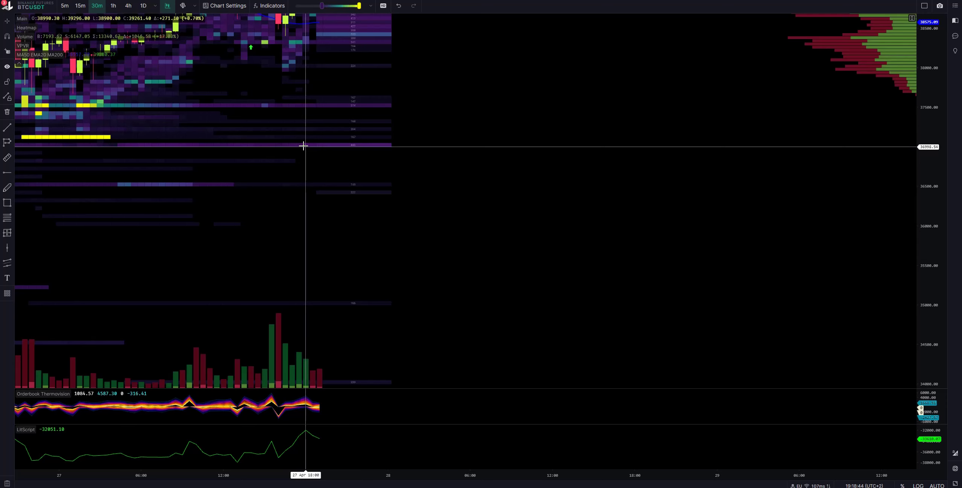
scroll(391, 123, down, 3)
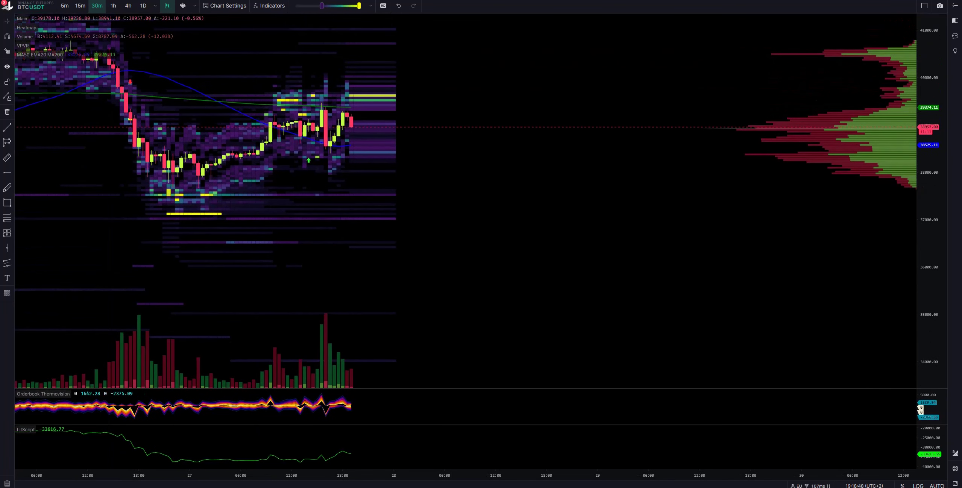
click(33, 8)
click(101, 170)
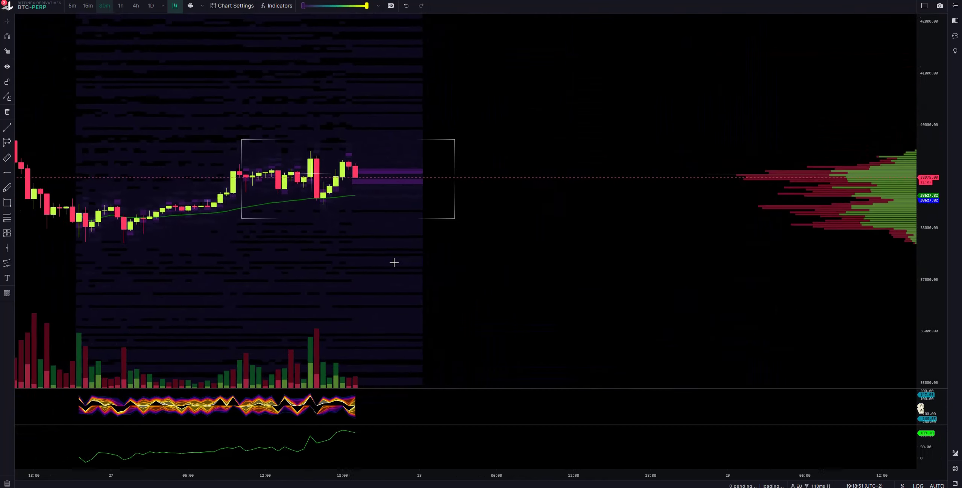
scroll(397, 266, down, 2)
drag(402, 269, 419, 354)
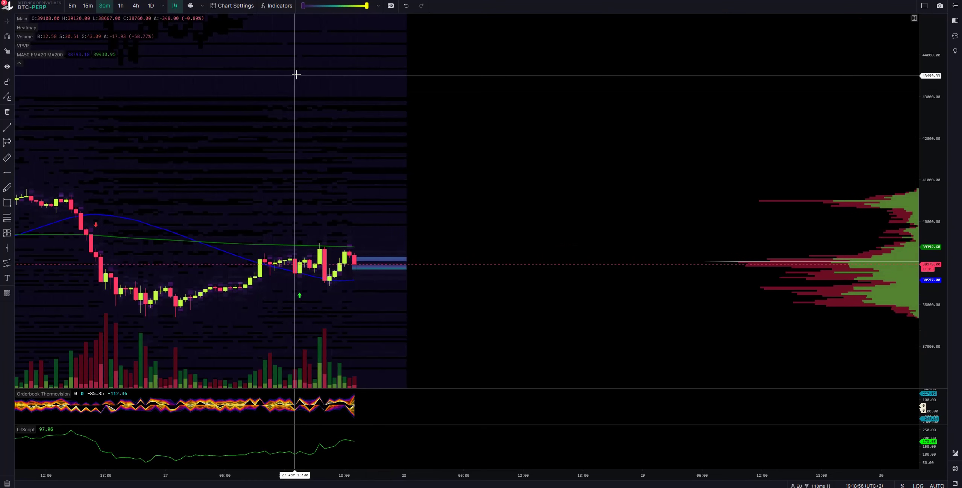
click(28, 7)
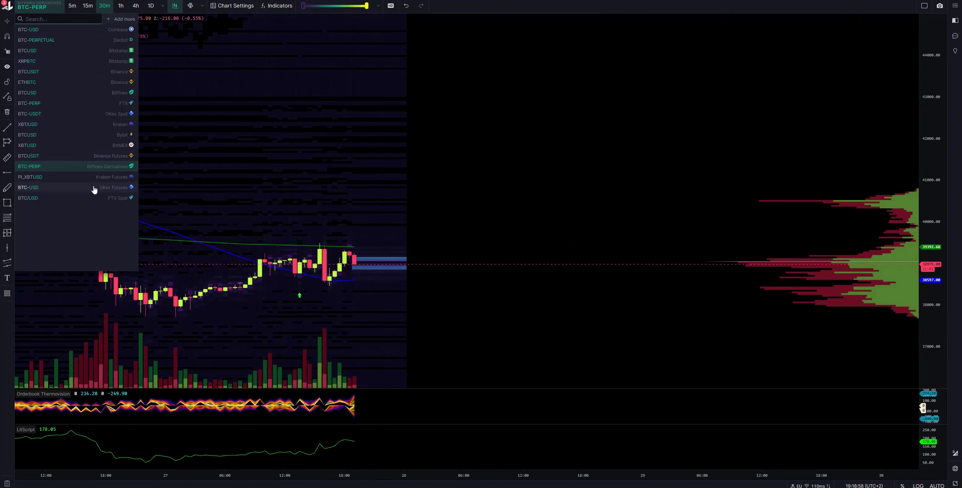
click(116, 201)
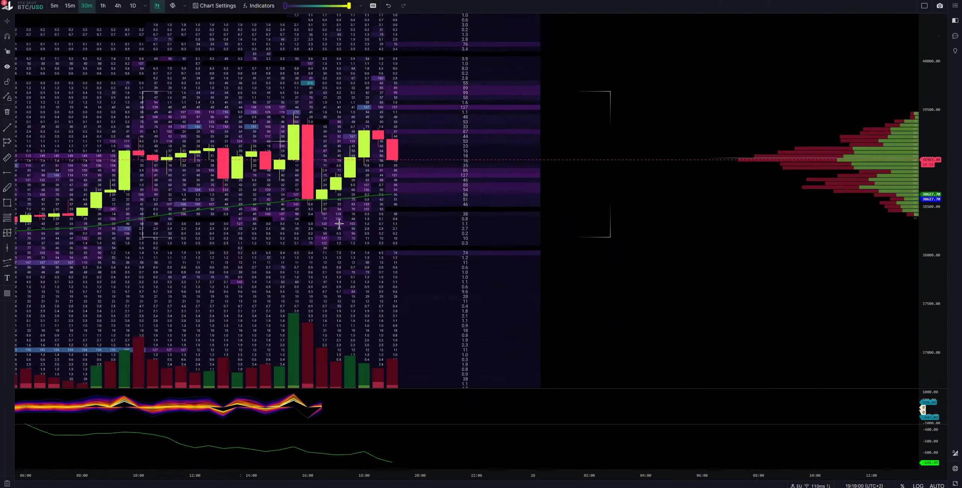
drag(385, 240, 451, 263)
scroll(402, 239, up, 5)
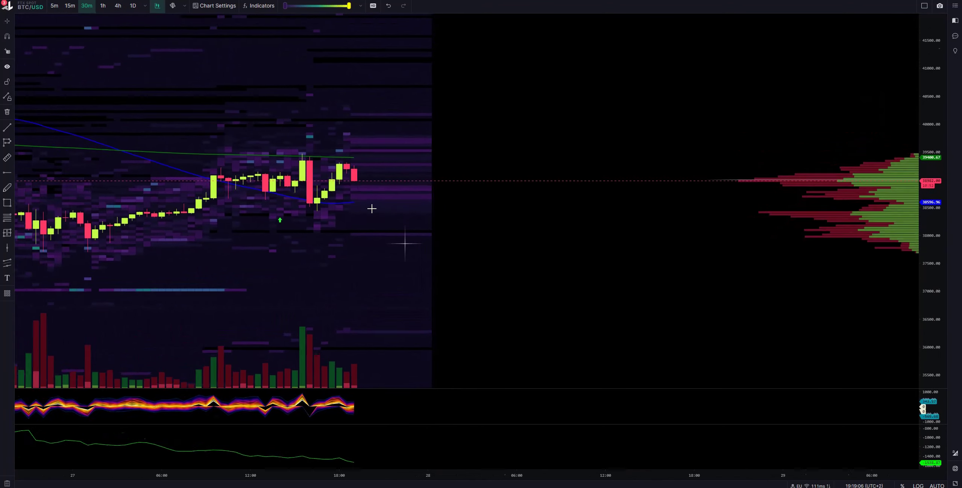
click(31, 12)
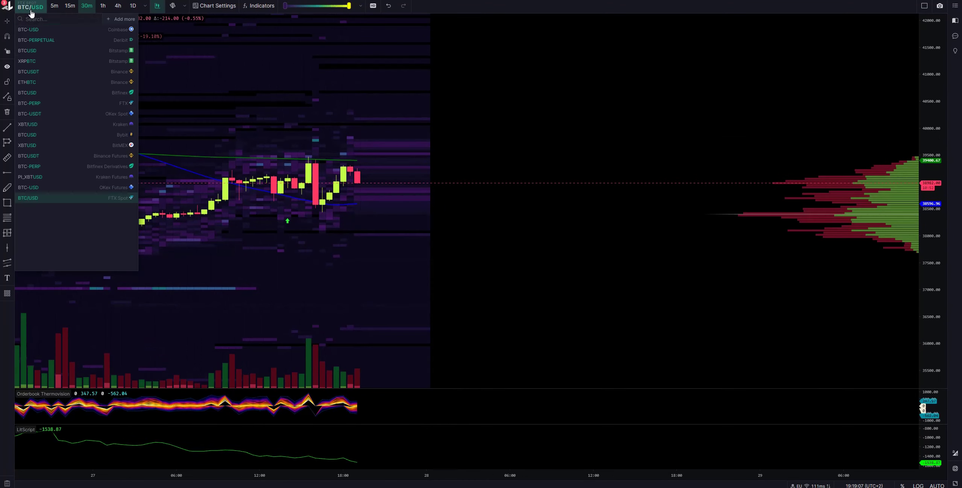
click(115, 157)
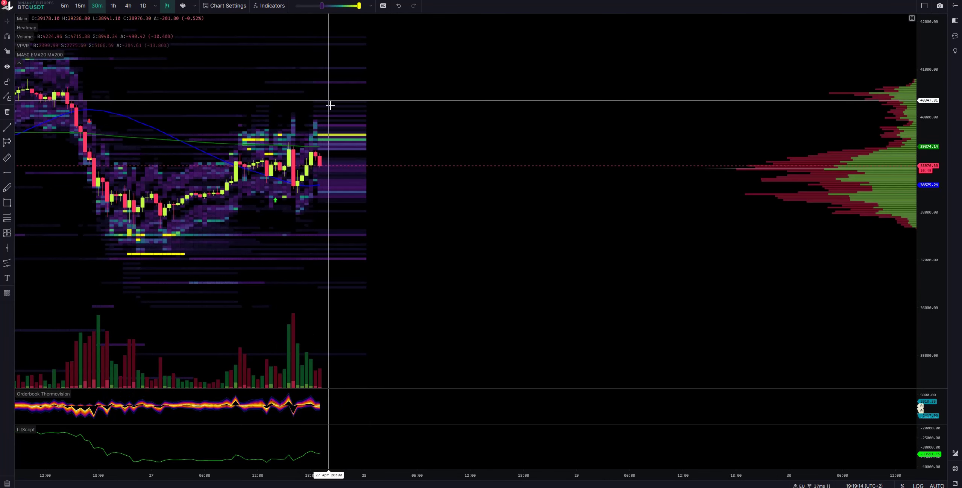
scroll(355, 140, up, 10)
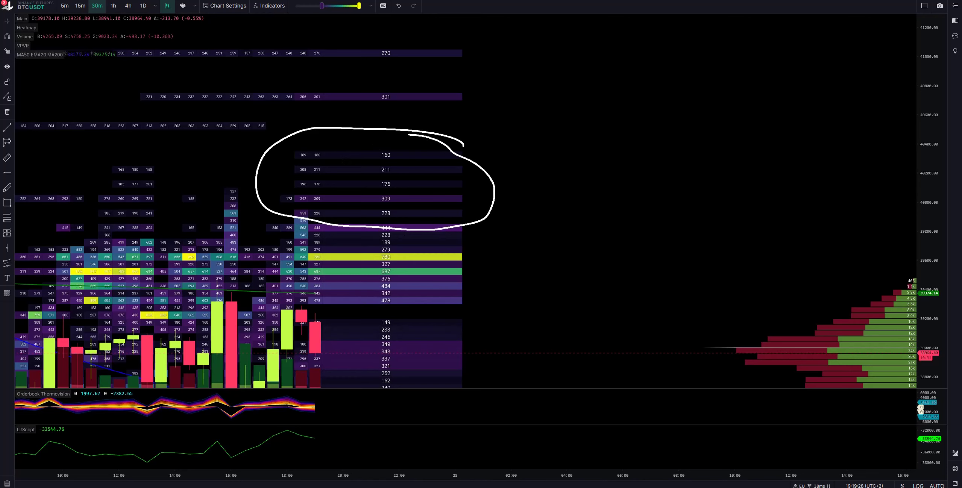
- Erase the hand-drawn circle around the order levels and zoom the chart
key(Escape)
scroll(205, 222, down, 5)
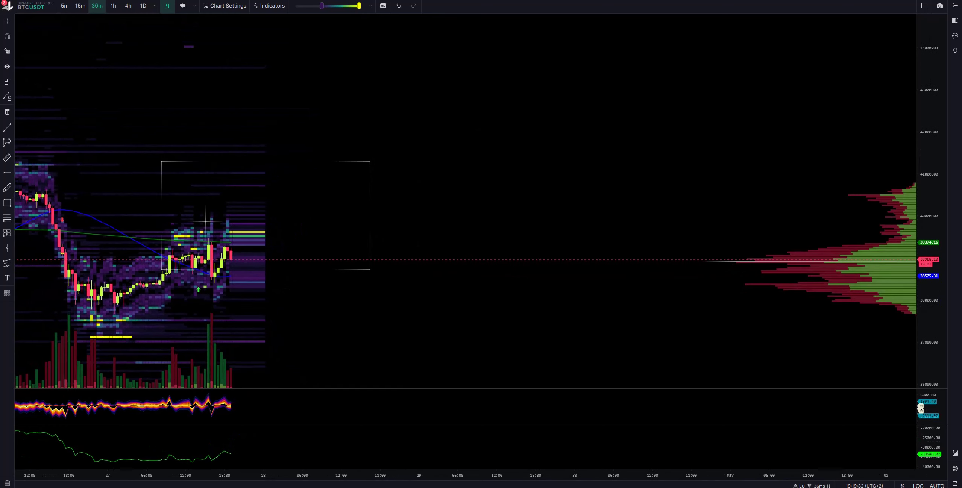
scroll(319, 257, up, 3)
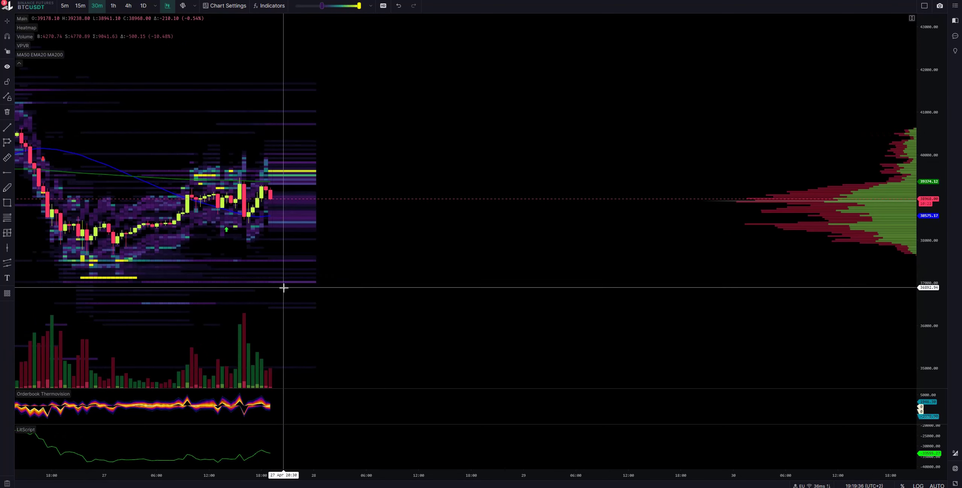
- Switch to FTX BTC-PERP and pan up to the higher price levels
click(34, 6)
click(94, 104)
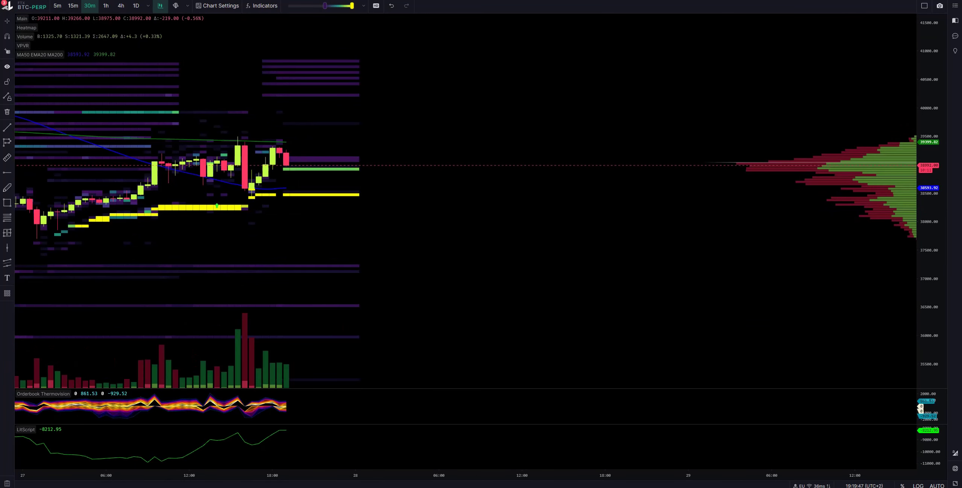
scroll(320, 205, up, 2)
drag(318, 200, 330, 293)
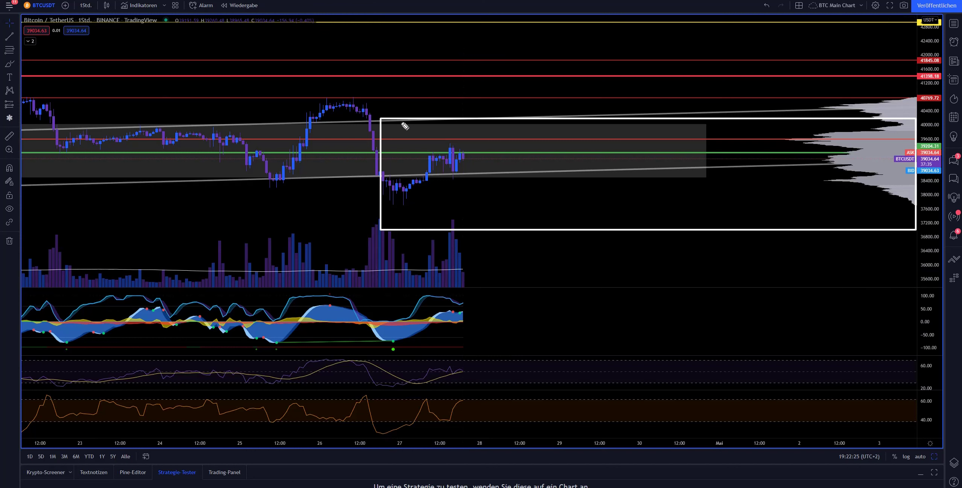
- Brush a zigzag dropping to the box bottom, rising above its top, then falling below
mouse_move(403, 120)
mouse_down()
mouse_move(442, 222)
mouse_move(503, 109)
mouse_move(542, 231)
mouse_move(591, 113)
mouse_move(663, 165)
mouse_move(706, 117)
mouse_move(830, 232)
mouse_up()
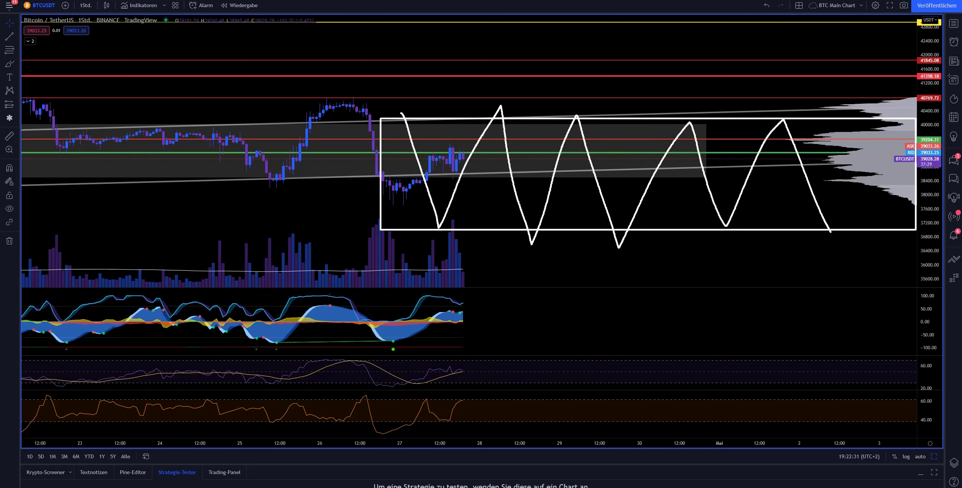
- Undo the zigzag, then sketch and undo a short bounce-then-drop path toward 37000
key(ctrl+z)
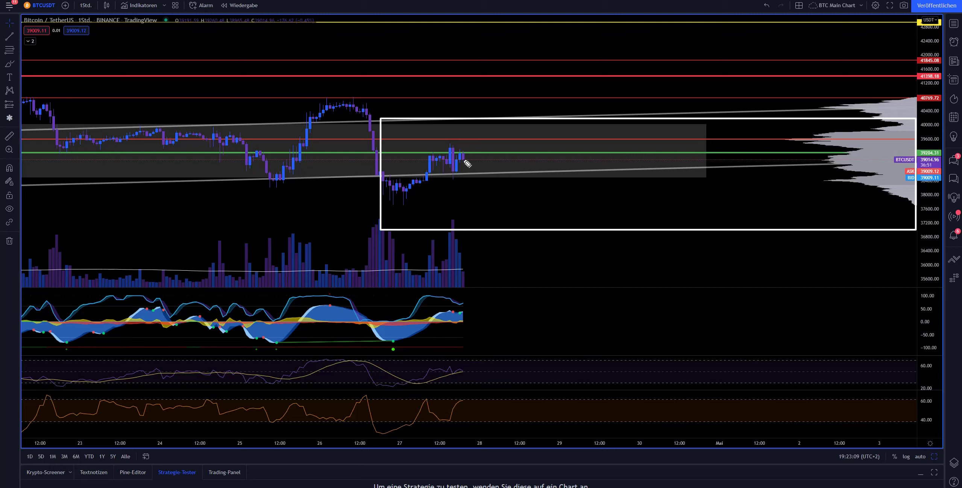
mouse_move(466, 161)
mouse_down()
mouse_move(468, 173)
mouse_move(473, 161)
mouse_move(487, 171)
mouse_move(503, 226)
mouse_up()
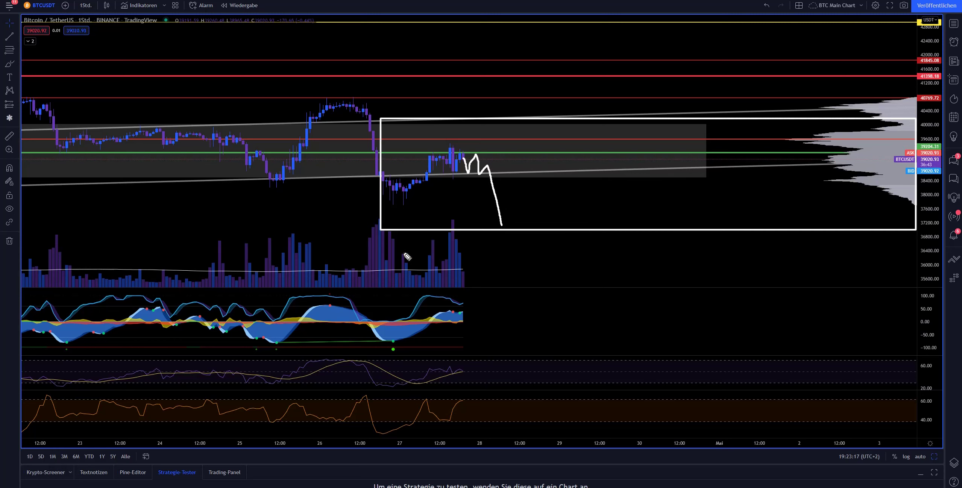
key(ctrl+z)
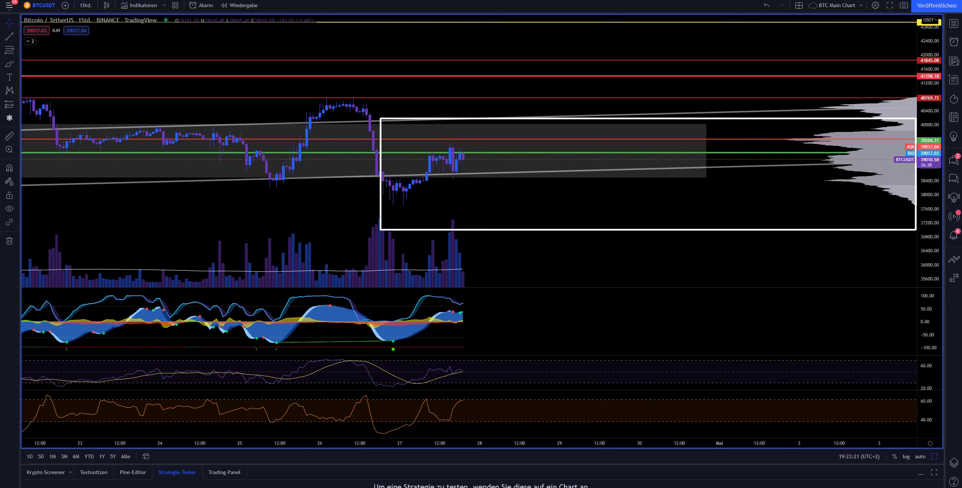
scroll(326, 235, down, 6)
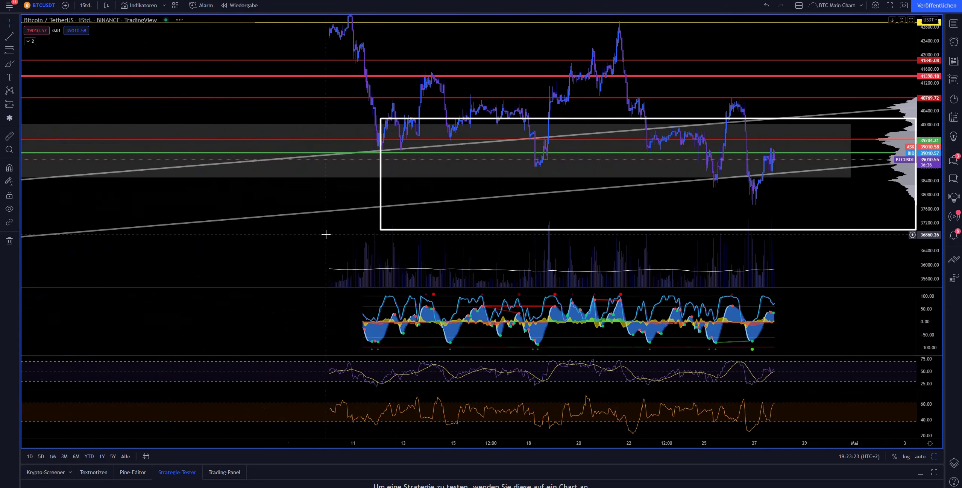
scroll(325, 235, down, 6)
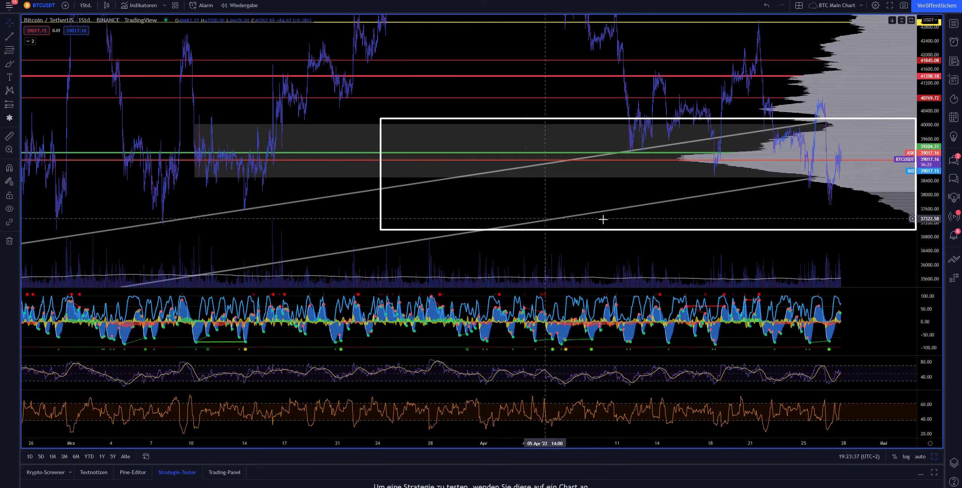
scroll(640, 219, up, 3)
scroll(647, 218, up, 4)
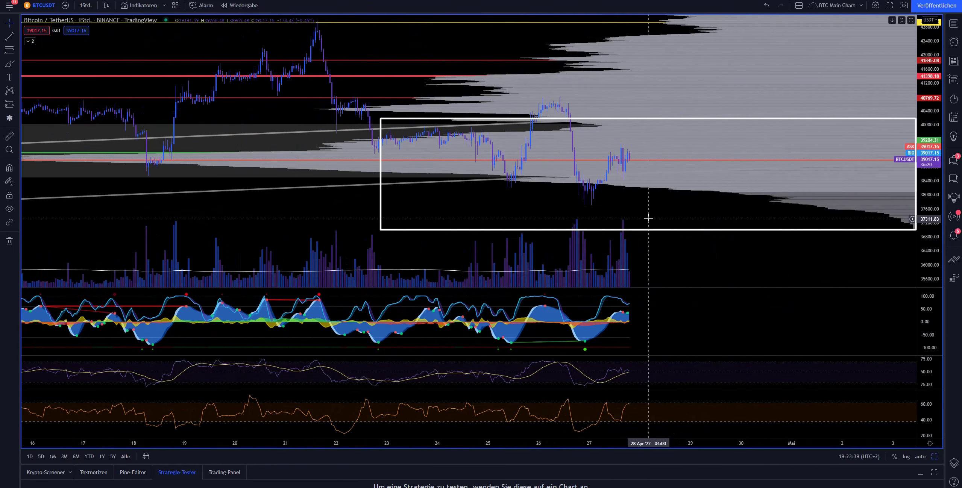
scroll(634, 219, up, 1)
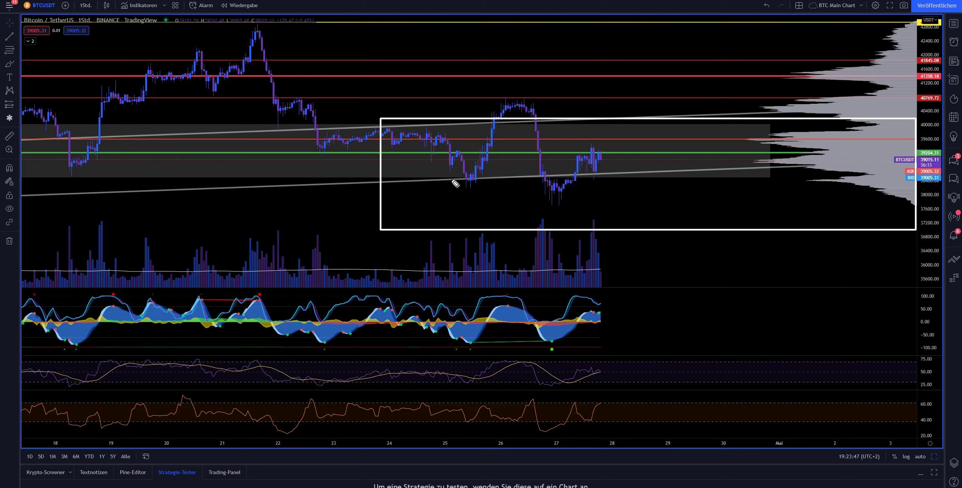
drag(435, 180, 731, 170)
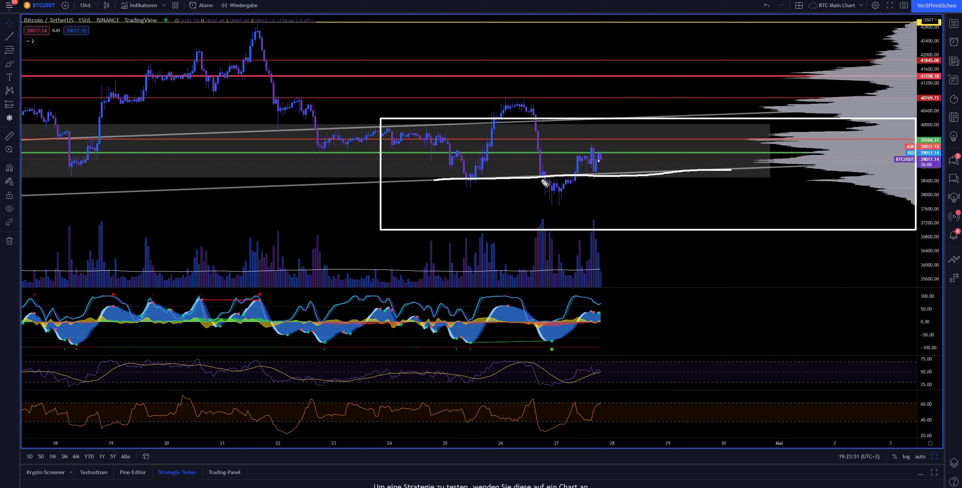
mouse_move(540, 166)
mouse_down()
mouse_move(556, 191)
mouse_move(580, 181)
mouse_move(564, 172)
mouse_up()
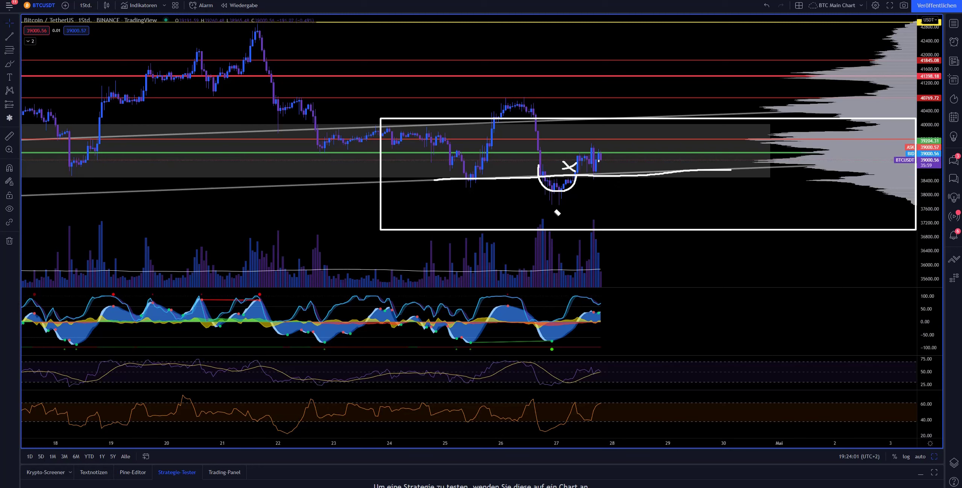
click(559, 189)
click(573, 169)
click(598, 174)
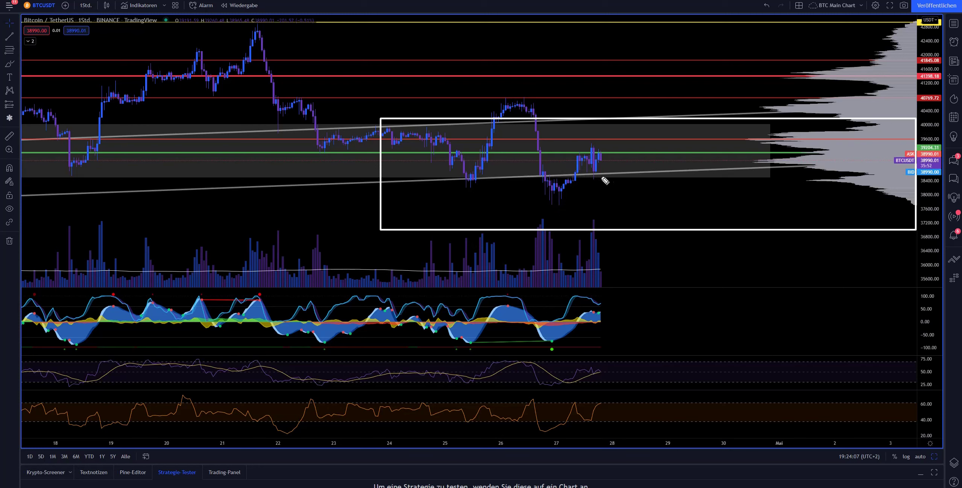
- Sketch a projected dip below the box marked with an X, rebounding to the box top
mouse_move(601, 156)
mouse_down()
mouse_move(617, 189)
mouse_move(631, 173)
mouse_move(644, 229)
mouse_up()
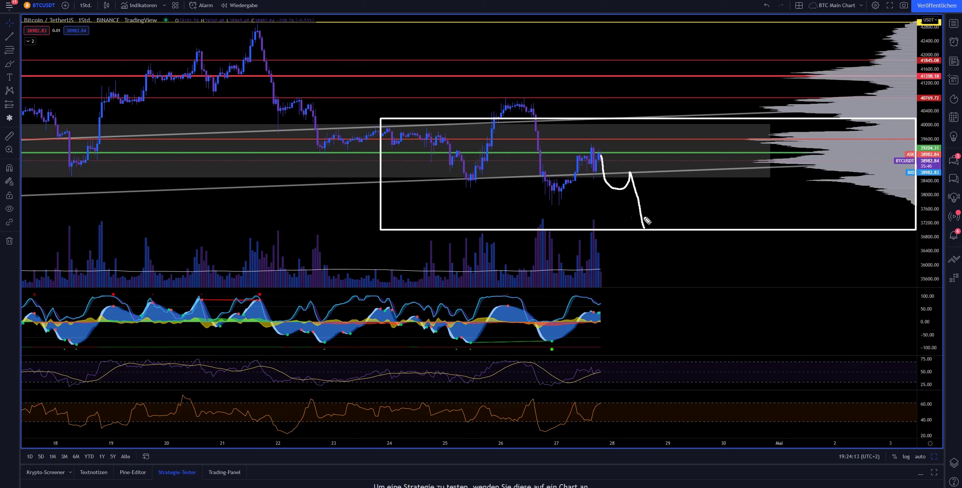
mouse_move(651, 237)
mouse_down()
mouse_move(631, 251)
mouse_move(653, 253)
mouse_up()
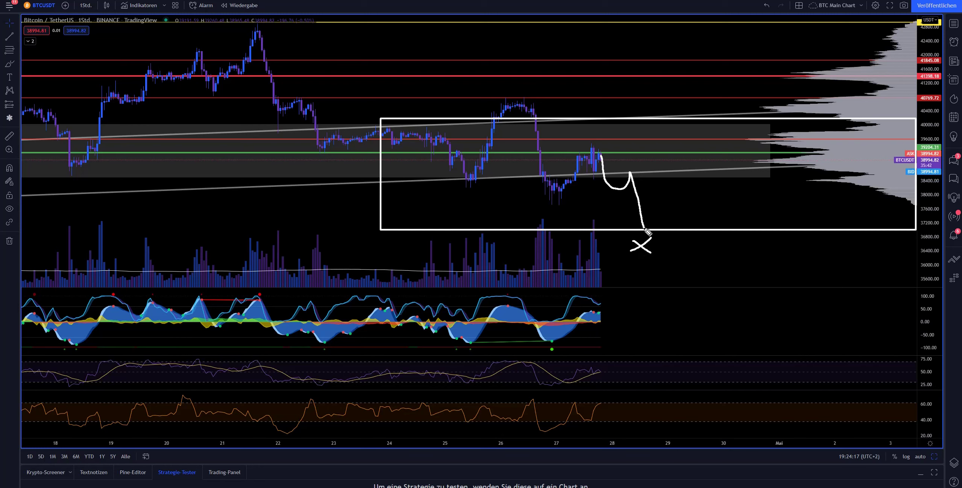
drag(645, 228, 654, 192)
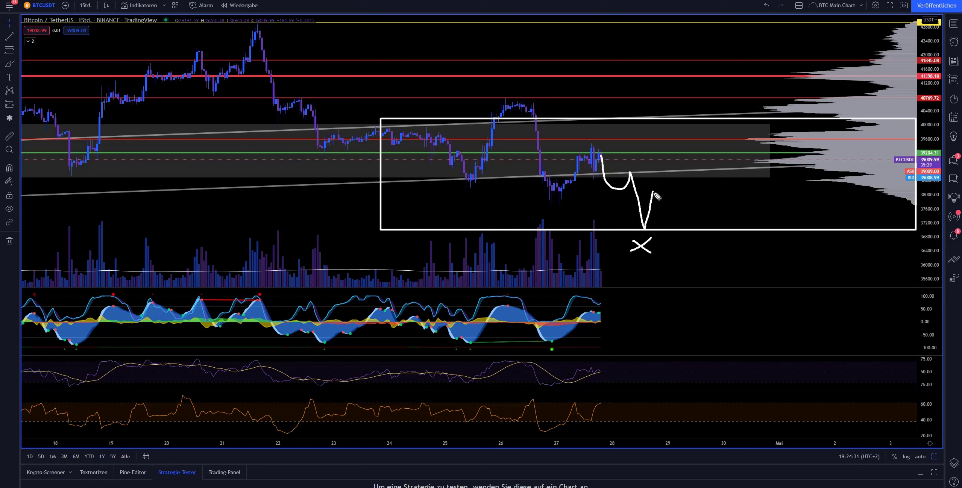
mouse_move(654, 193)
mouse_down()
mouse_move(678, 120)
mouse_move(673, 110)
mouse_move(684, 111)
mouse_up()
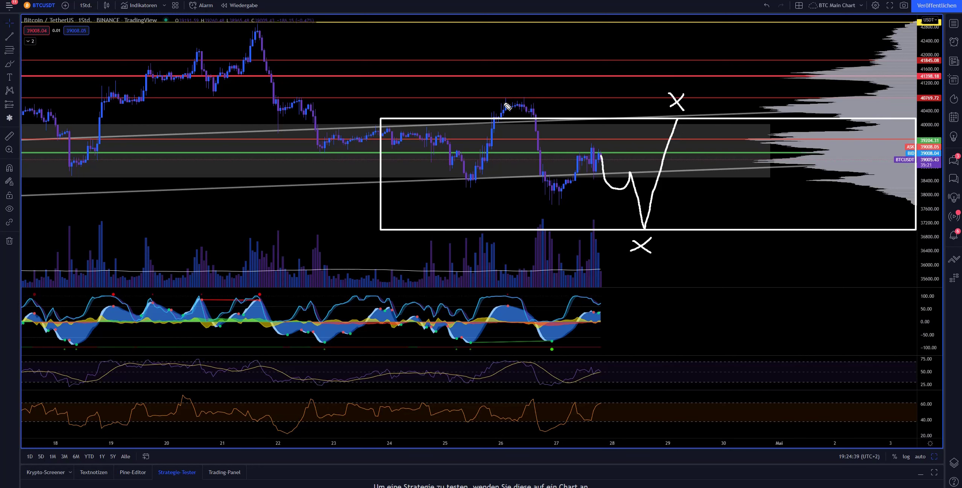
- Circle the earlier and projected tops, add a lower X with a down arrow, then clear all drawings
drag(508, 93, 504, 94)
mouse_move(692, 80)
mouse_down()
mouse_move(714, 118)
mouse_move(649, 99)
mouse_move(693, 151)
mouse_move(703, 228)
mouse_up()
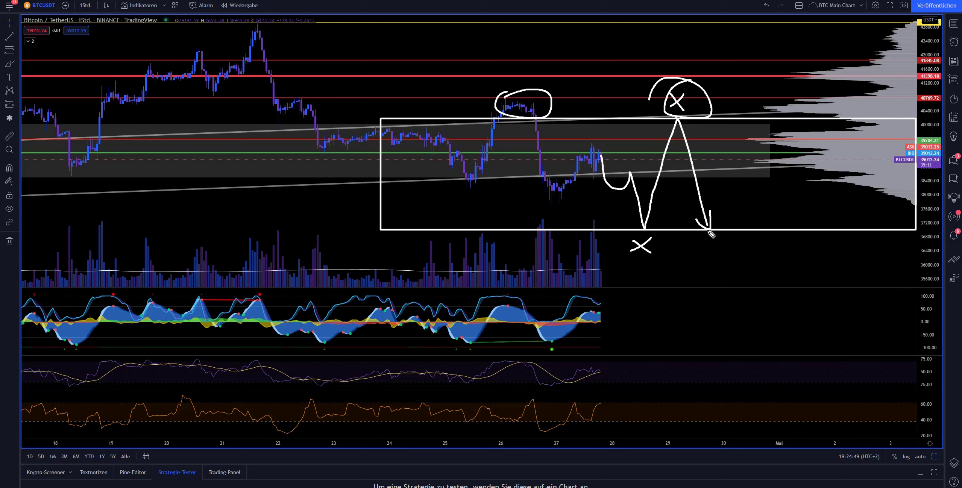
mouse_move(711, 229)
mouse_down()
mouse_move(723, 259)
mouse_move(738, 206)
mouse_up()
mouse_move(738, 206)
mouse_down()
mouse_move(732, 225)
mouse_move(758, 275)
mouse_move(743, 269)
mouse_up()
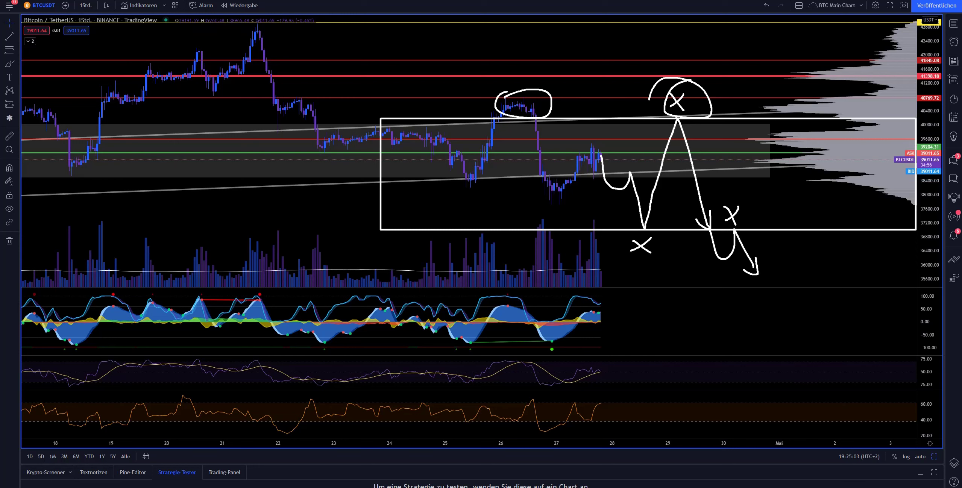
key(Escape)
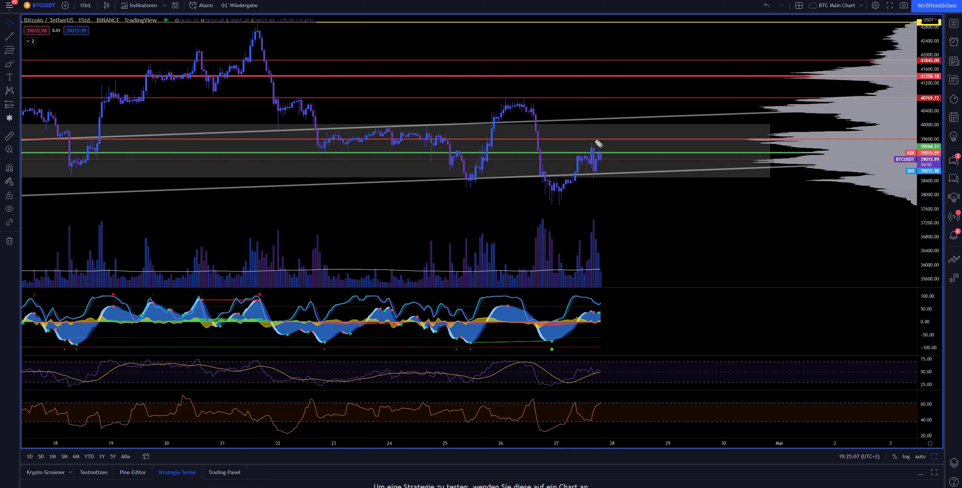
drag(596, 143, 646, 77)
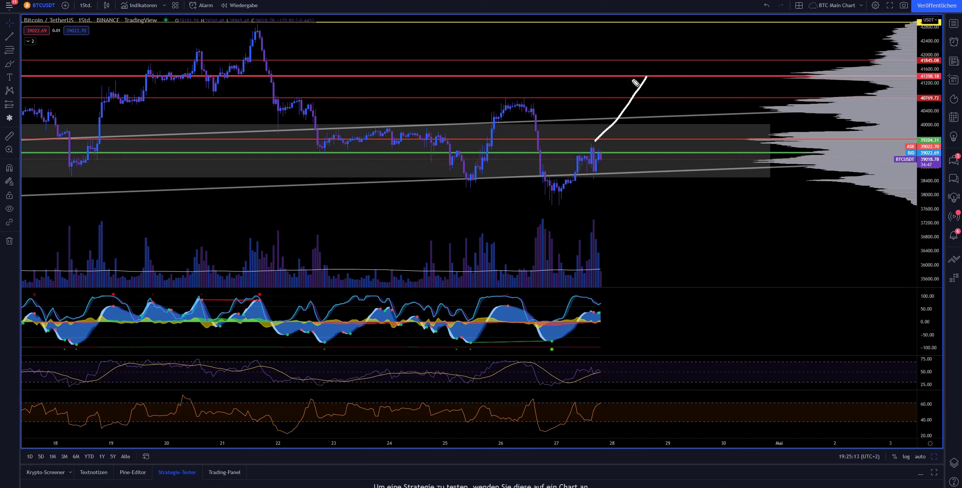
drag(631, 79, 655, 82)
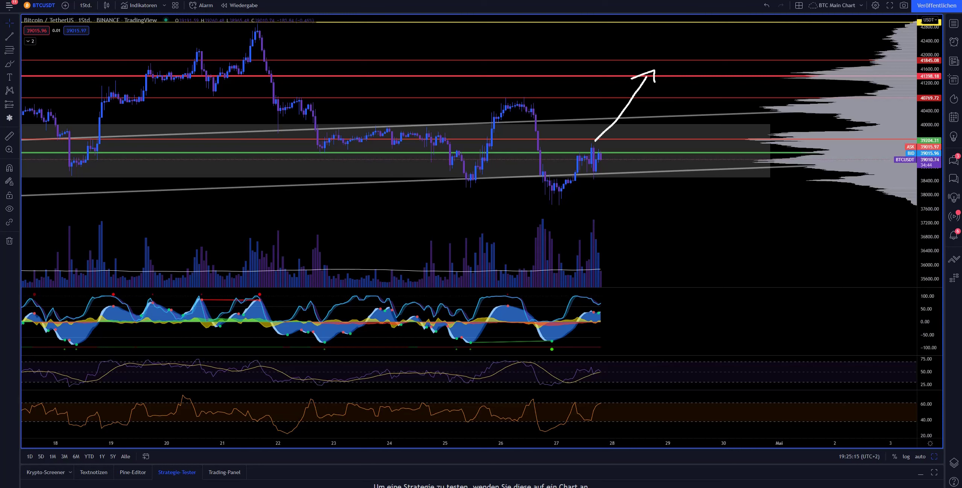
key(ctrl+z)
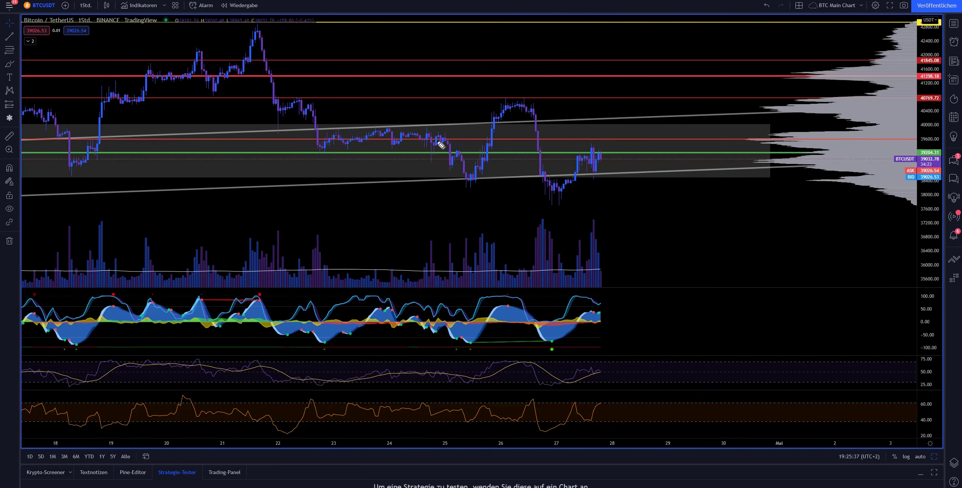
mouse_move(391, 133)
mouse_down()
mouse_move(447, 156)
mouse_move(459, 179)
mouse_move(489, 150)
mouse_move(508, 104)
mouse_move(527, 104)
mouse_up()
mouse_move(477, 187)
mouse_down()
mouse_move(462, 202)
mouse_move(475, 200)
mouse_up()
drag(525, 85, 503, 95)
mouse_move(503, 86)
mouse_down()
mouse_move(527, 100)
mouse_move(545, 172)
mouse_move(566, 185)
mouse_move(549, 220)
mouse_move(567, 227)
mouse_up()
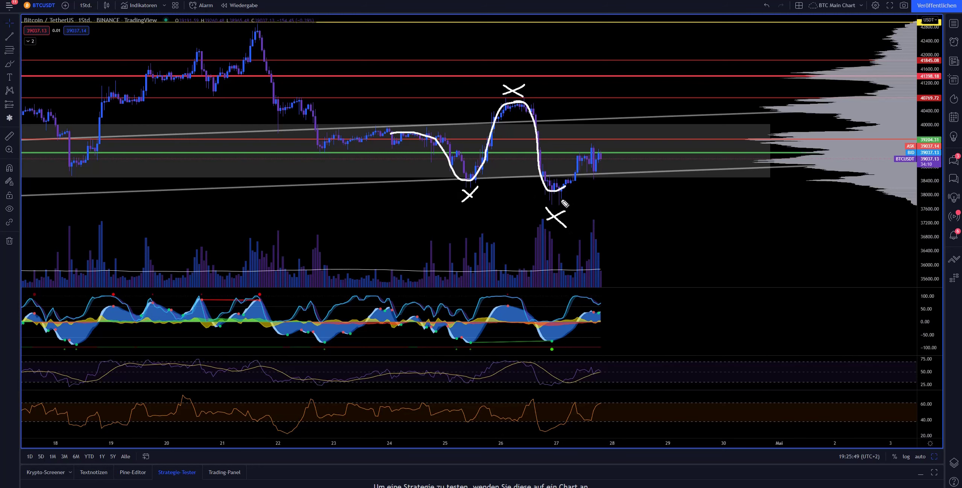
mouse_move(569, 187)
mouse_down()
mouse_move(585, 174)
mouse_move(586, 138)
mouse_move(599, 144)
mouse_move(622, 217)
mouse_up()
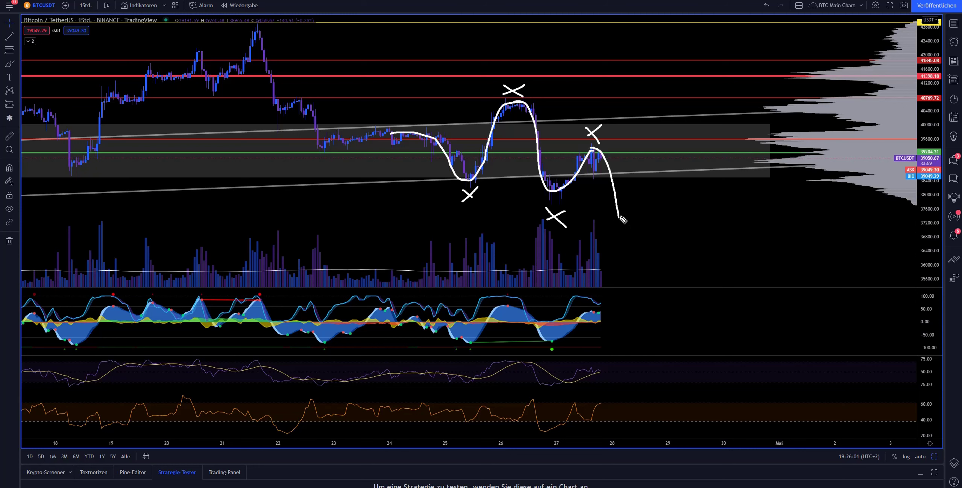
mouse_move(620, 218)
mouse_down()
mouse_move(643, 216)
mouse_move(618, 238)
mouse_up()
mouse_move(619, 227)
mouse_down()
mouse_move(641, 245)
mouse_move(662, 153)
mouse_up()
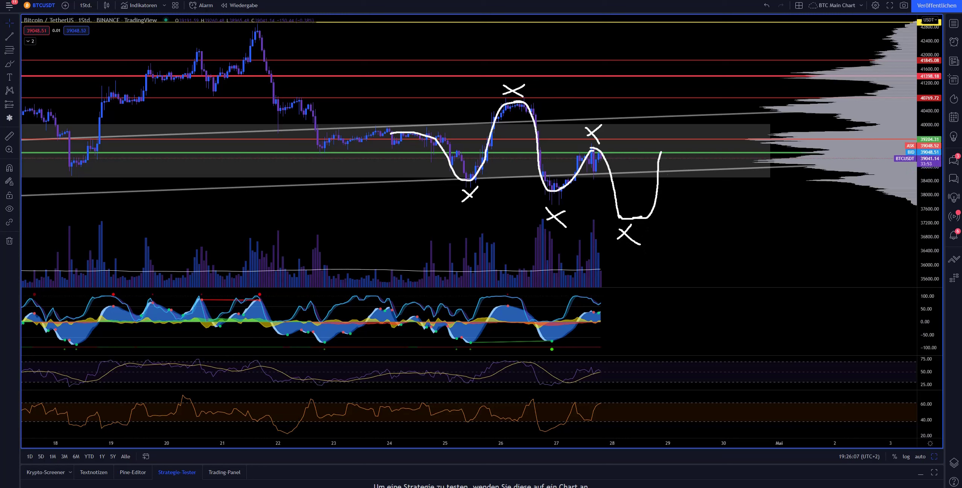
key(ctrl+z)
mouse_move(640, 218)
mouse_down()
mouse_move(654, 176)
mouse_move(673, 172)
mouse_move(664, 157)
mouse_move(709, 262)
mouse_move(688, 255)
mouse_move(713, 230)
mouse_move(732, 173)
mouse_up()
mouse_move(715, 174)
mouse_down()
mouse_move(739, 169)
mouse_move(755, 260)
mouse_move(777, 259)
mouse_move(756, 280)
mouse_up()
drag(756, 268, 781, 285)
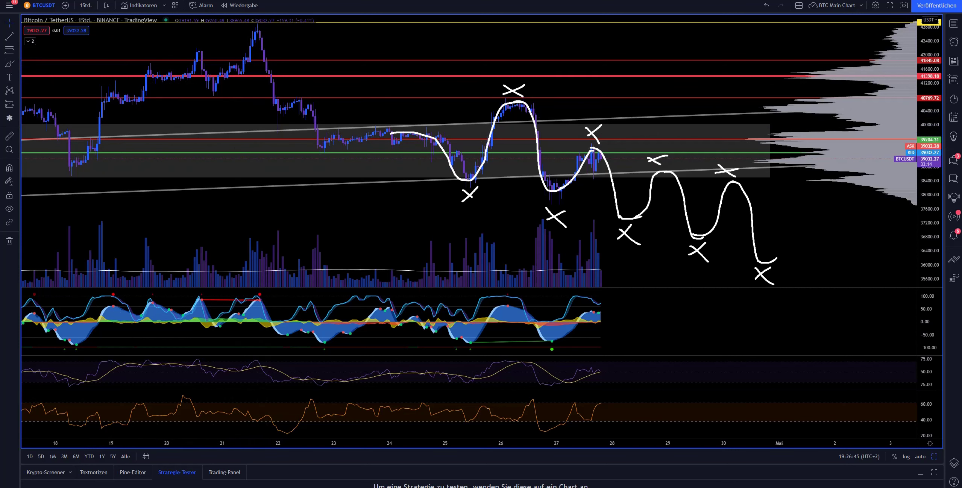
key(ctrl+alt+h)
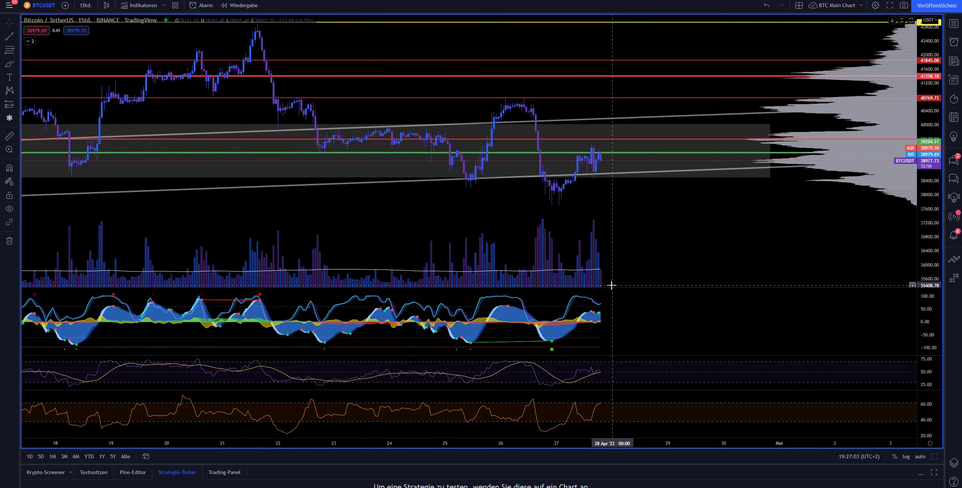
- Pan the BTCUSDT chart upward to show prices from 37,600 down to about 34,800
drag(617, 227, 619, 196)
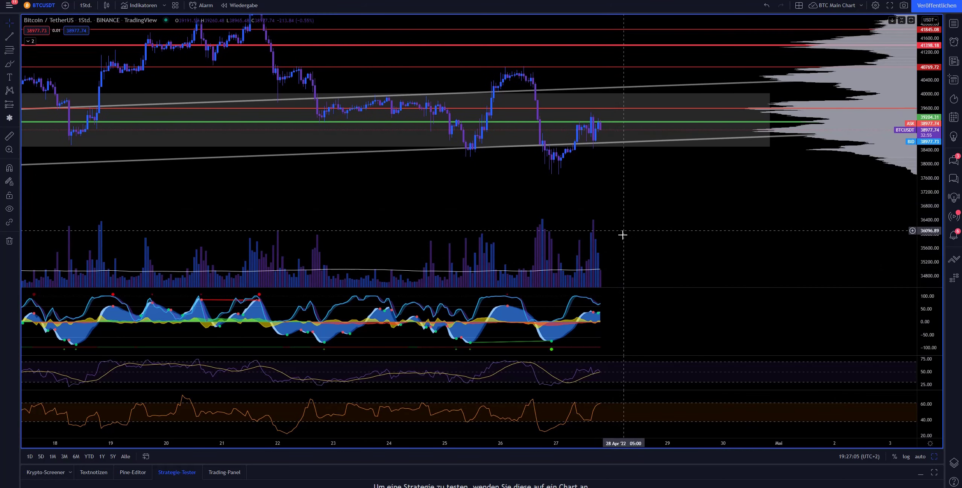